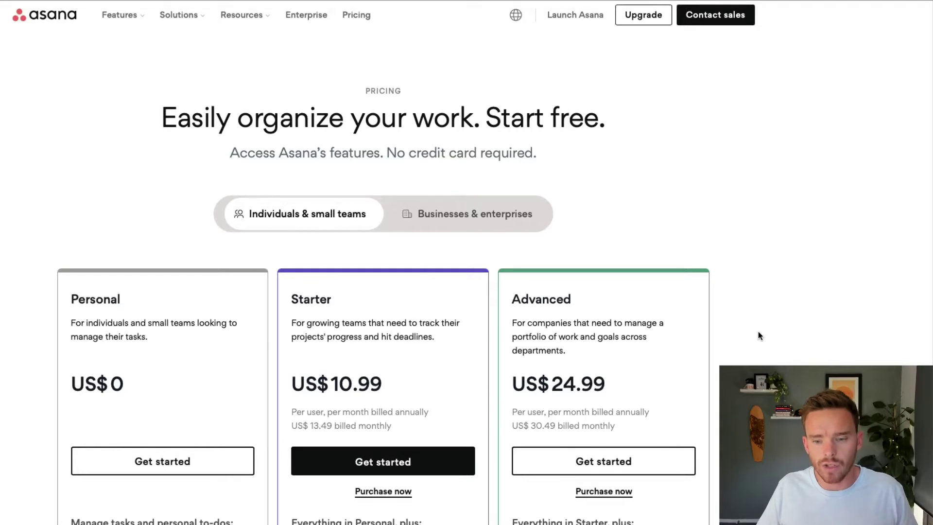
# Scroll the pricing cards and highlight the Advanced plan's 'Project and portfolio views' feature
pyautogui.scroll(-3, 759, 334)
pyautogui.scroll(-3, 512, 74)
pyautogui.scroll(3, 512, 74)
pyautogui.scroll(-1, 513, 74)
pyautogui.moveTo(512, 74); pyautogui.dragTo(572, 74)
pyautogui.click(736, 202)
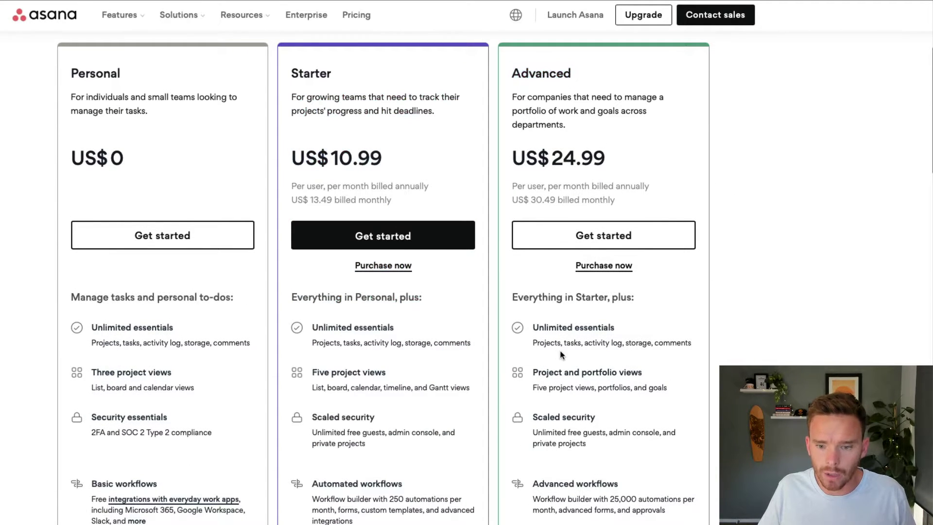
pyautogui.moveTo(646, 374); pyautogui.dragTo(534, 377)
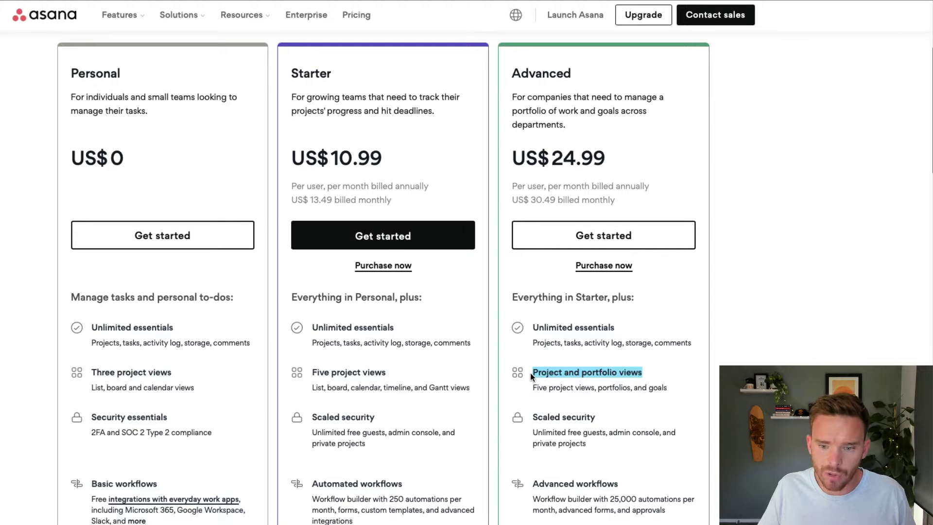
pyautogui.scroll(3, 579, 379)
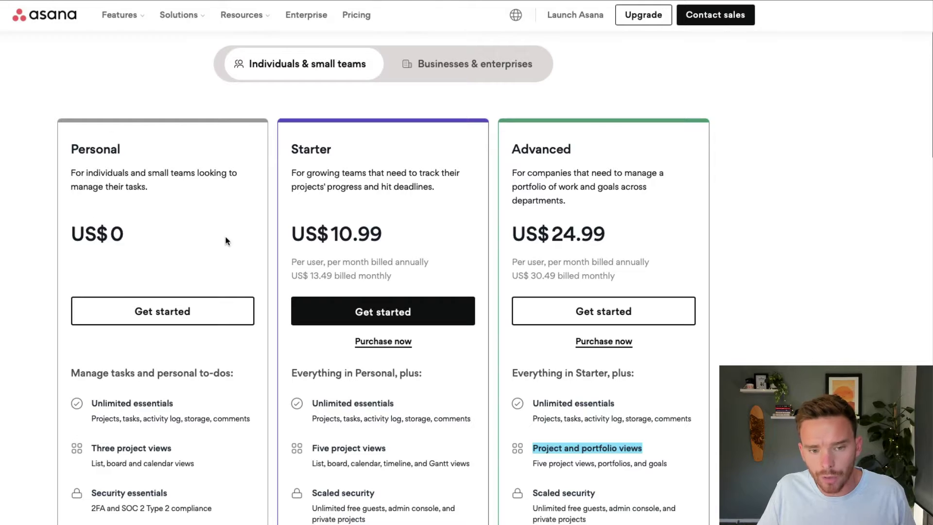
pyautogui.scroll(-1, 430, 237)
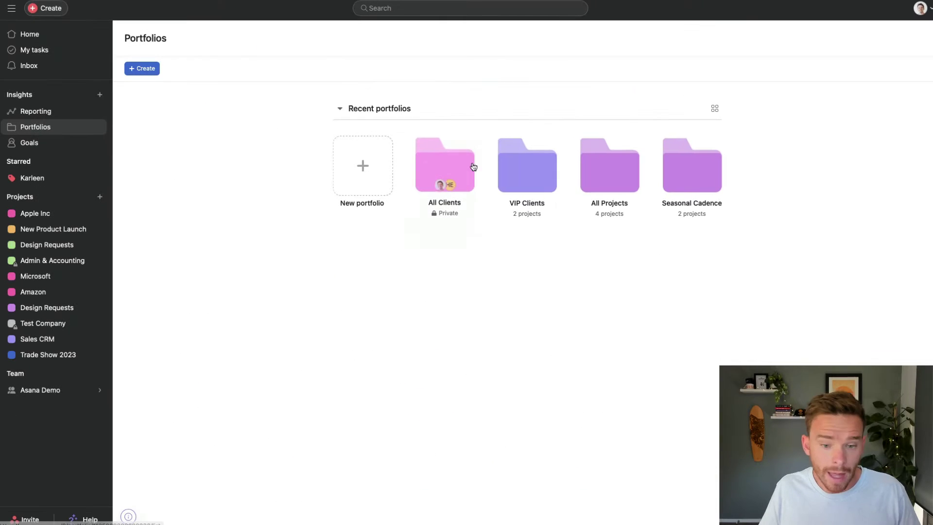
# Open the All Clients portfolio and switch its progress type to Task
pyautogui.moveTo(460, 167)
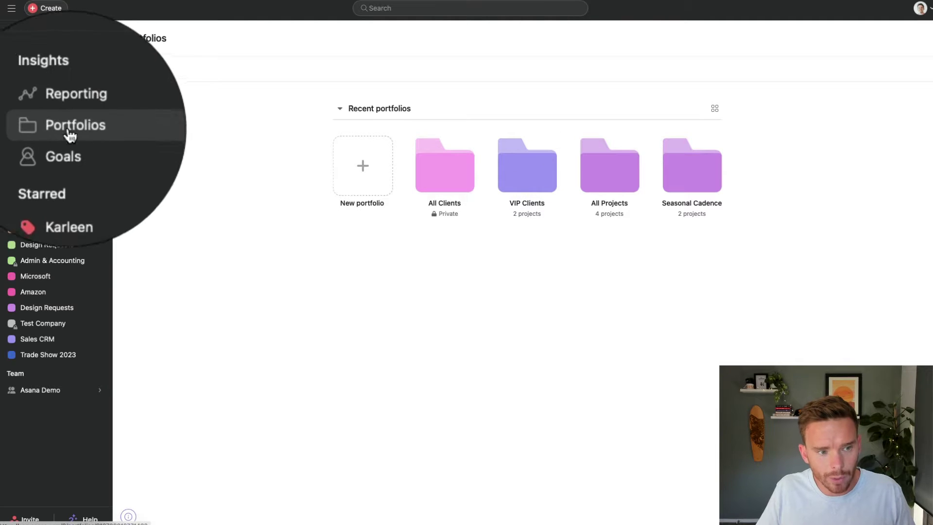
pyautogui.click(445, 169)
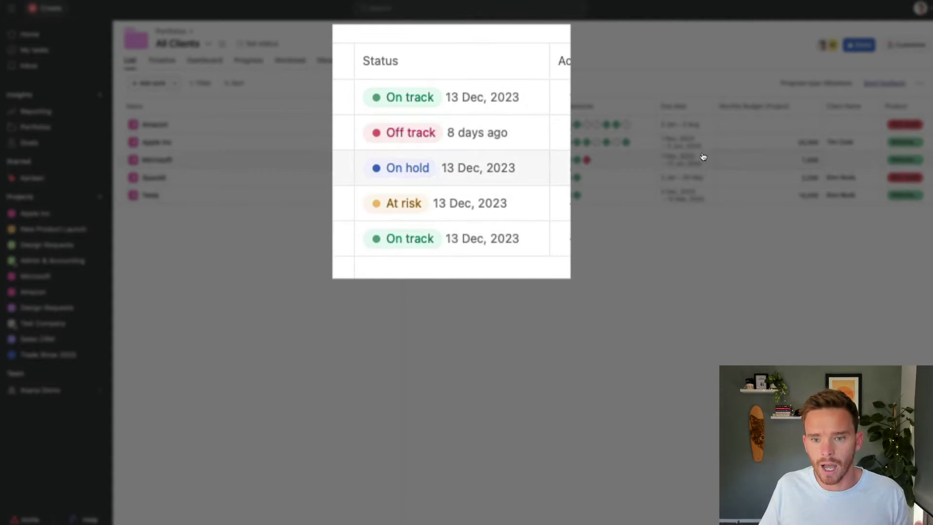
pyautogui.click(796, 93)
pyautogui.click(797, 104)
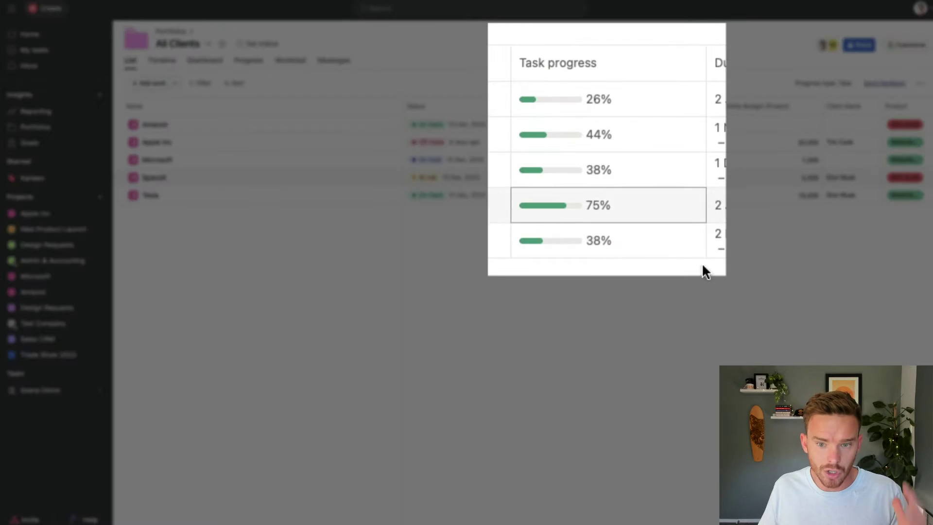
# Switch the progress type back to Milestone and scroll the portfolio table sideways
pyautogui.click(815, 87)
pyautogui.click(815, 120)
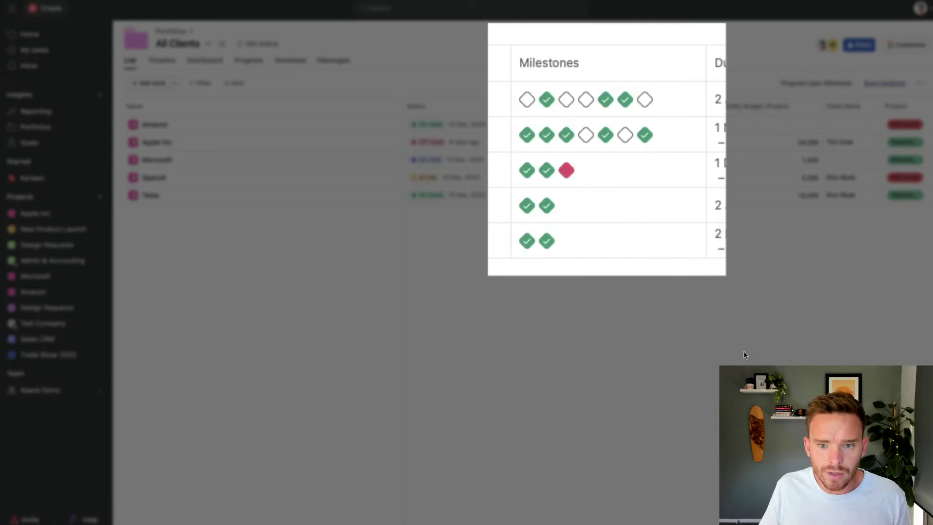
pyautogui.hscroll(5, 660, 233)
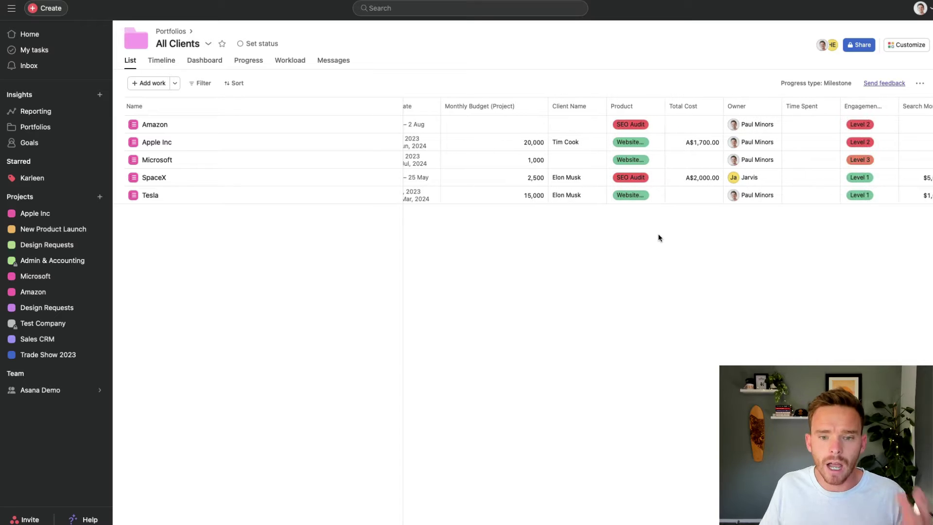
pyautogui.hscroll(2, 649, 238)
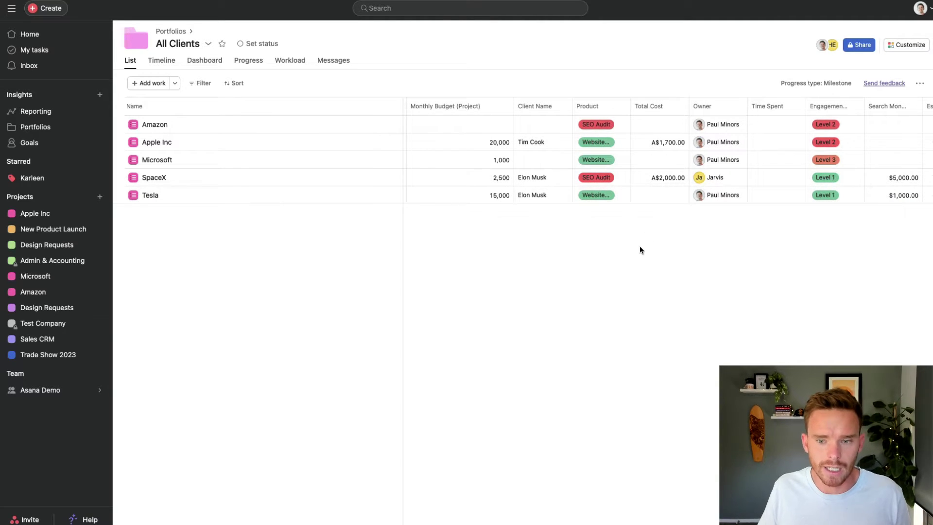
pyautogui.hscroll(-7, 636, 247)
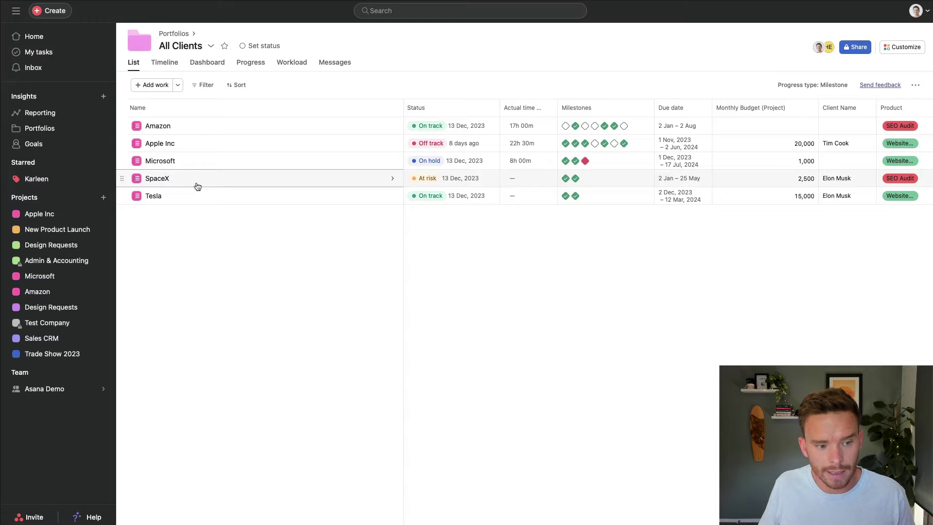
# Browse the Asana Demo team's project flyout, then close it
pyautogui.moveTo(62, 389)
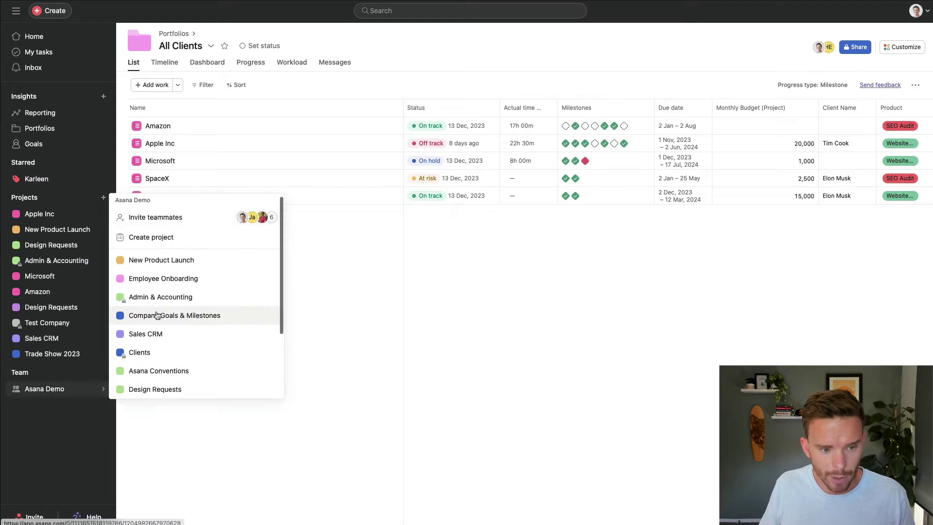
pyautogui.scroll(-10, 162, 311)
pyautogui.scroll(6, 172, 310)
pyautogui.scroll(5, 171, 309)
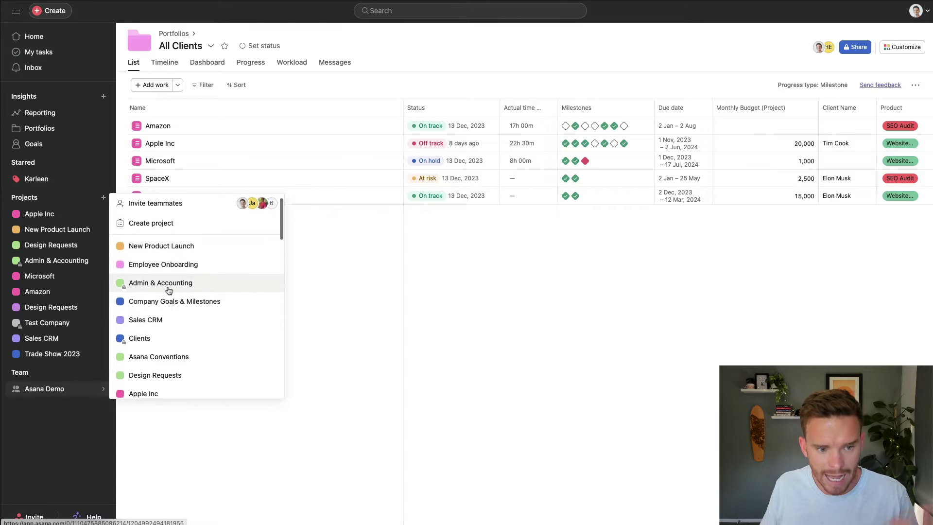
pyautogui.scroll(-1, 169, 291)
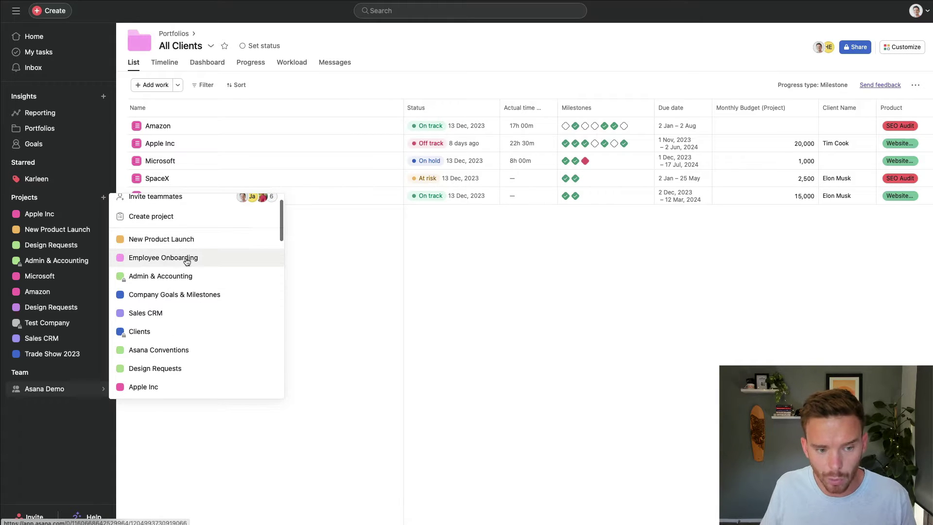
pyautogui.scroll(-5, 173, 291)
pyautogui.scroll(-1, 173, 298)
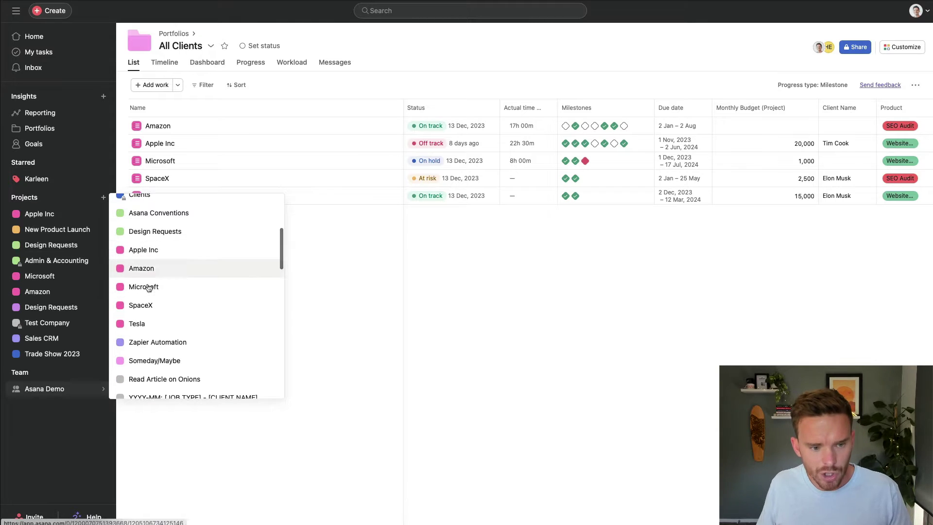
pyautogui.scroll(-1, 172, 311)
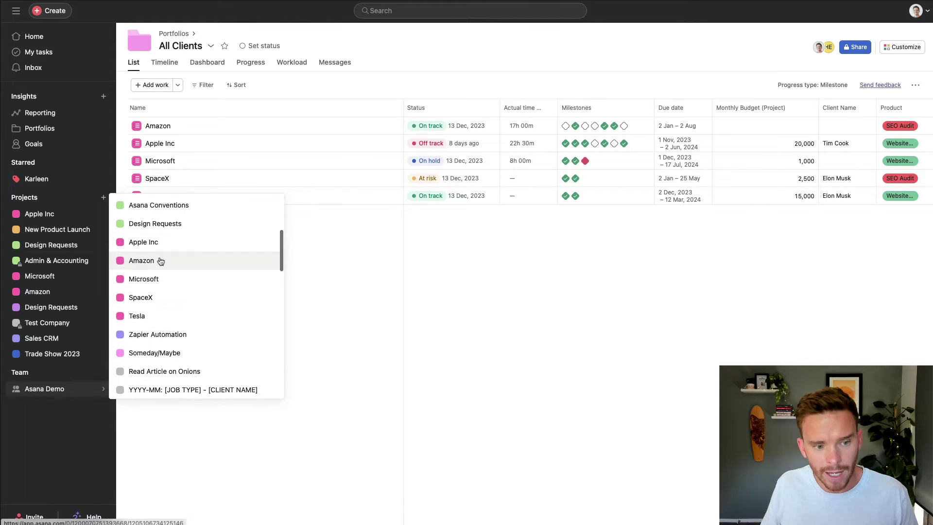
pyautogui.click(456, 322)
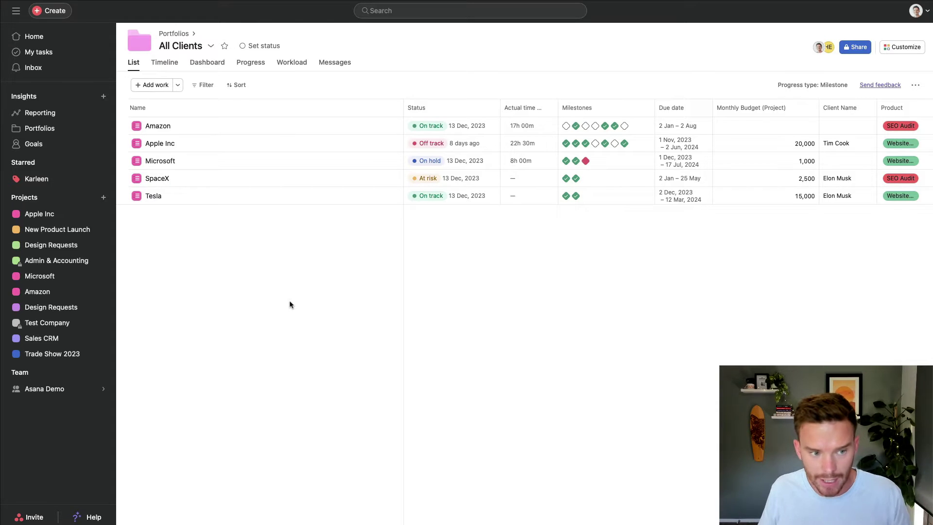
# View the Internal Projects portfolio, start and cancel adding work, then return to Portfolios
pyautogui.click(63, 129)
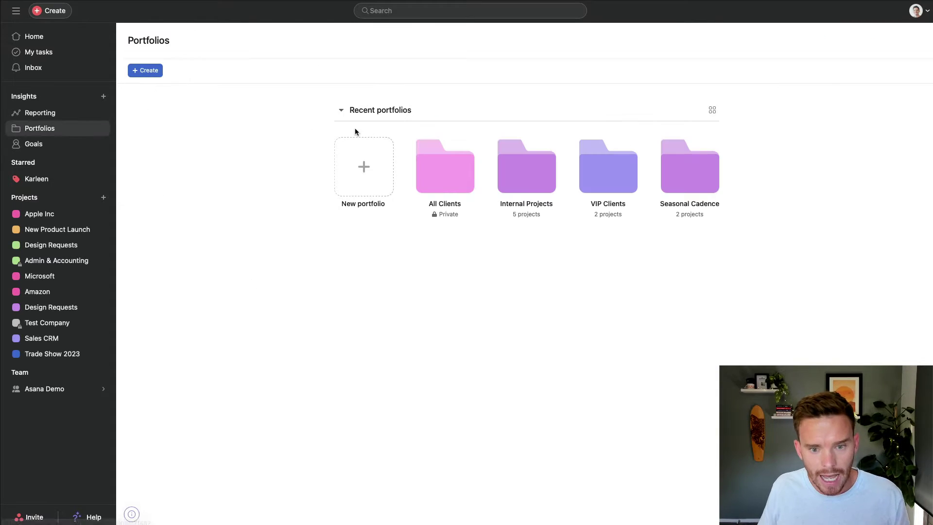
pyautogui.click(520, 180)
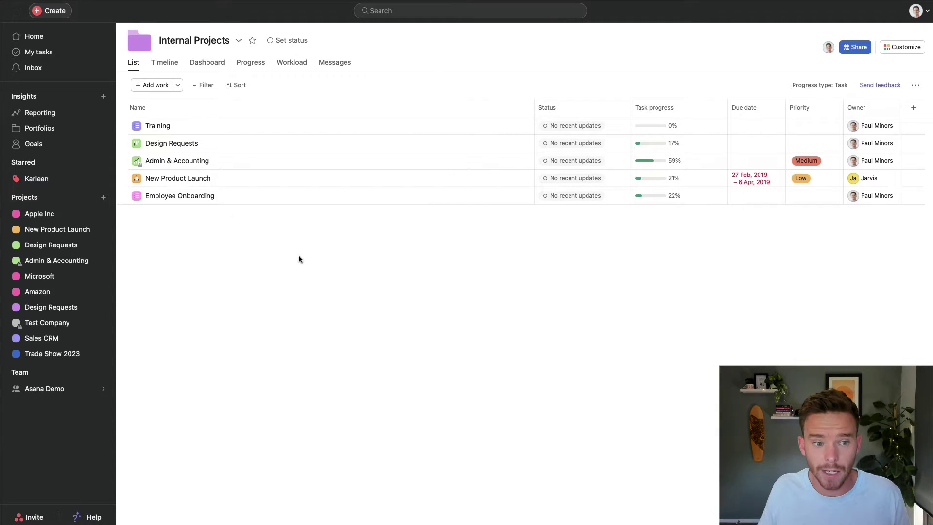
pyautogui.click(154, 117)
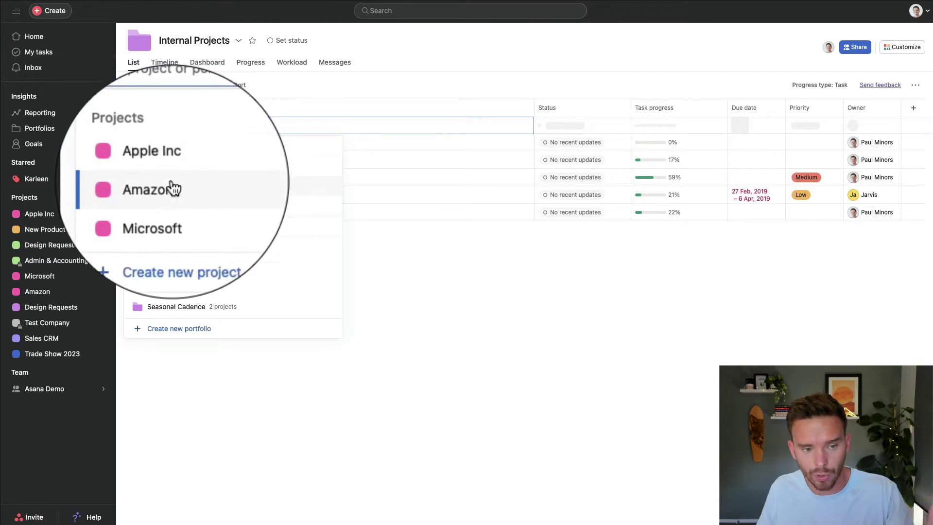
pyautogui.click(469, 366)
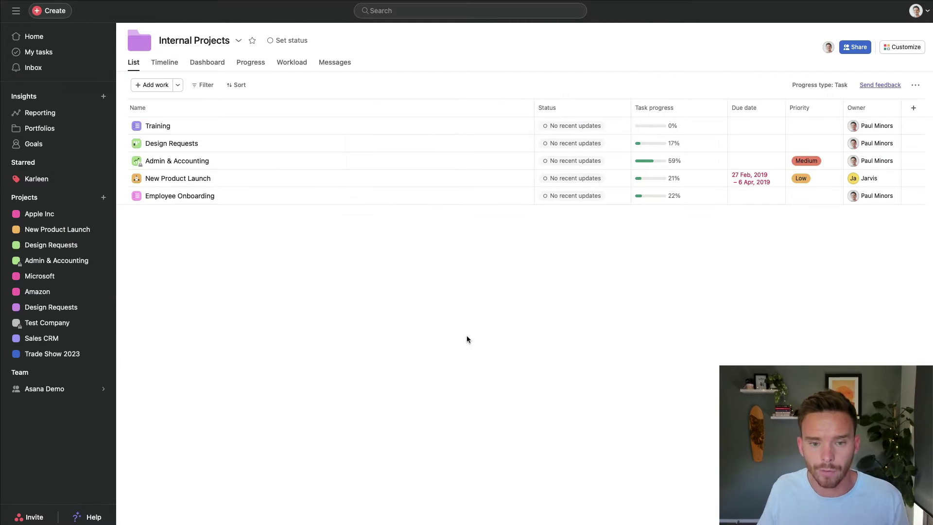
pyautogui.click(49, 128)
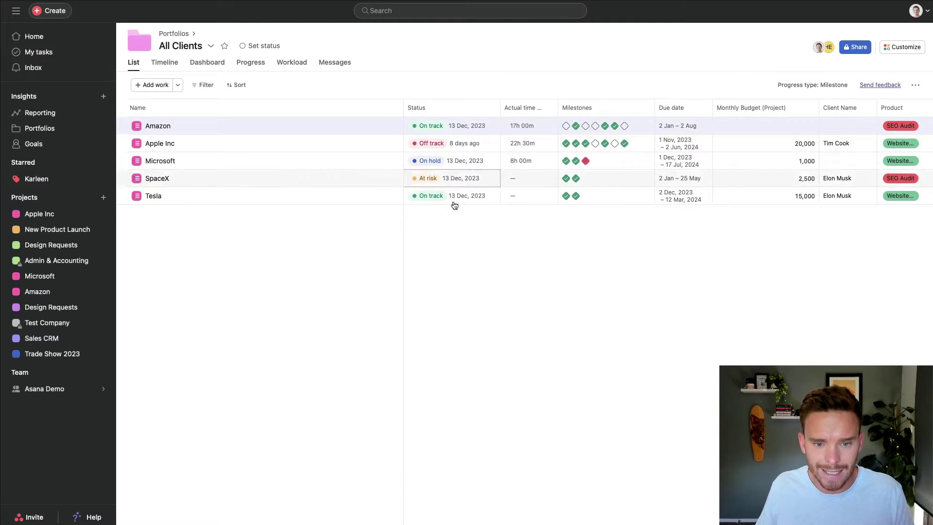
# Review Apple Inc's status history and bring up the Update status choices
pyautogui.click(461, 142)
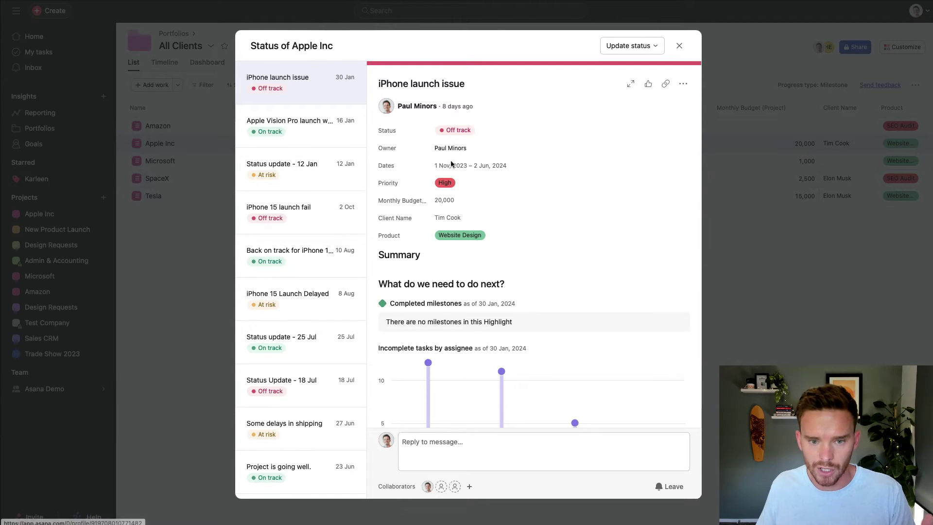
pyautogui.scroll(-3, 514, 285)
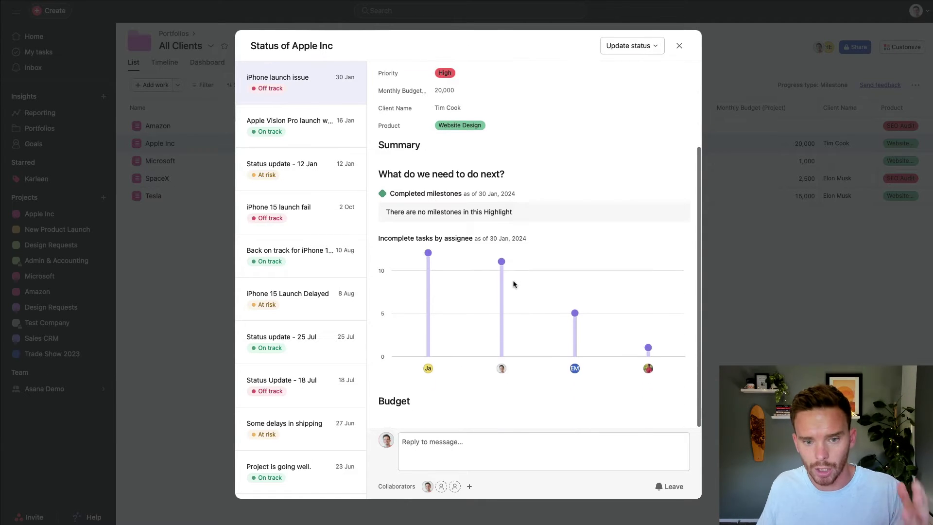
pyautogui.moveTo(543, 297)
pyautogui.scroll(3, 541, 299)
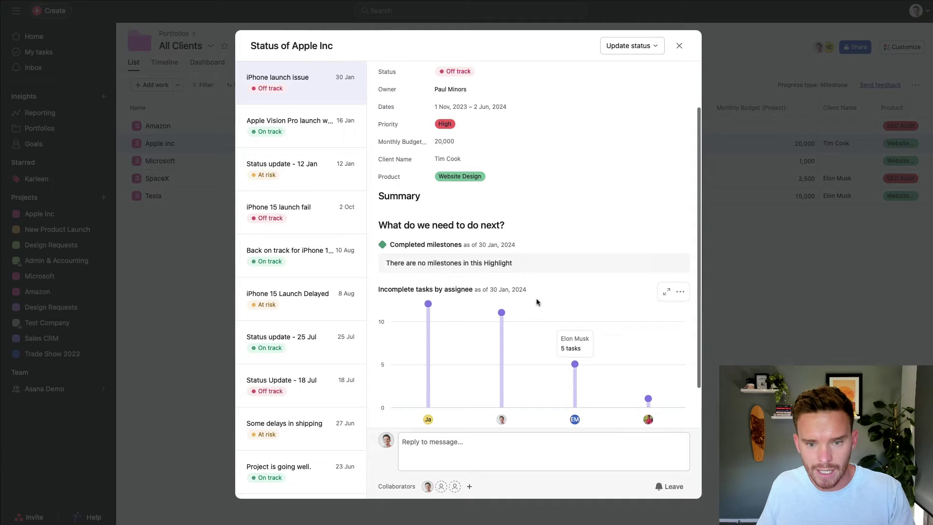
pyautogui.click(633, 47)
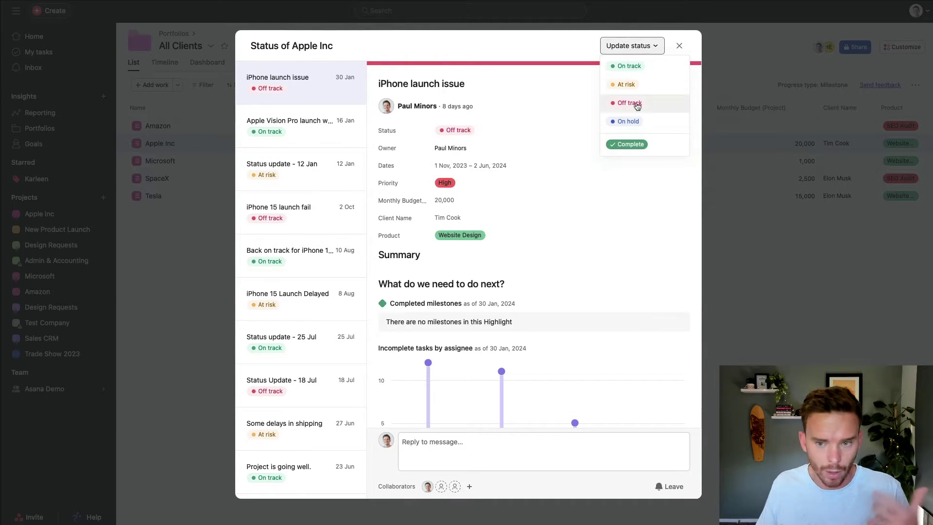
# Start an On track update titled 'Apple Vision Pro launch was a success'
pyautogui.click(629, 66)
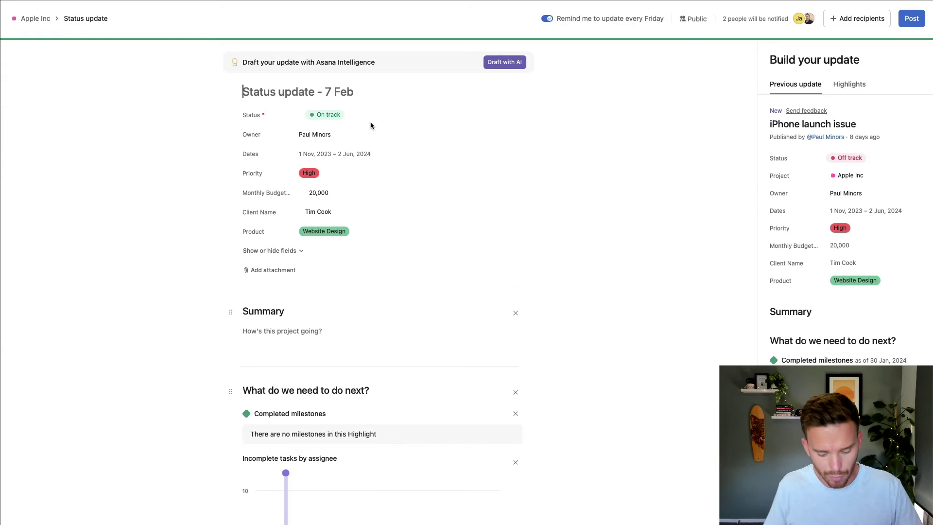
pyautogui.write('Apple Vision Pro launch was a success')
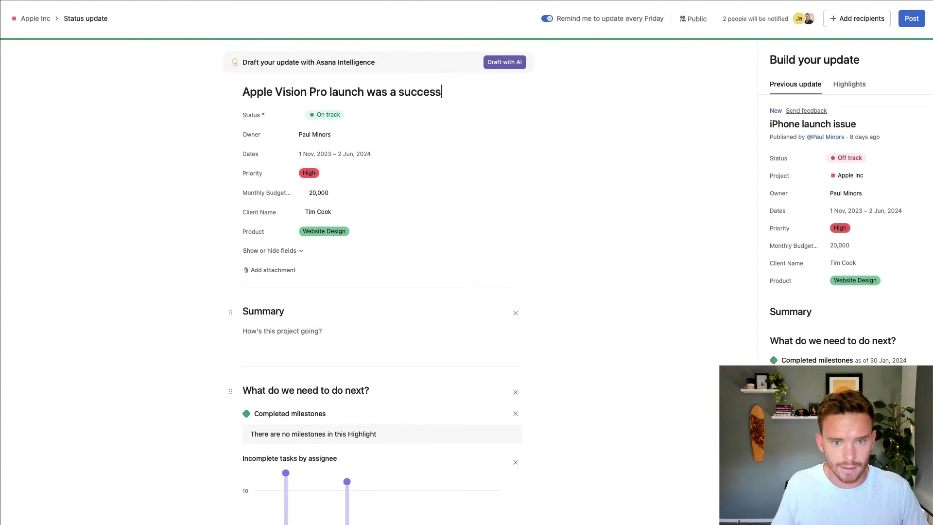
pyautogui.scroll(-5, 327, 278)
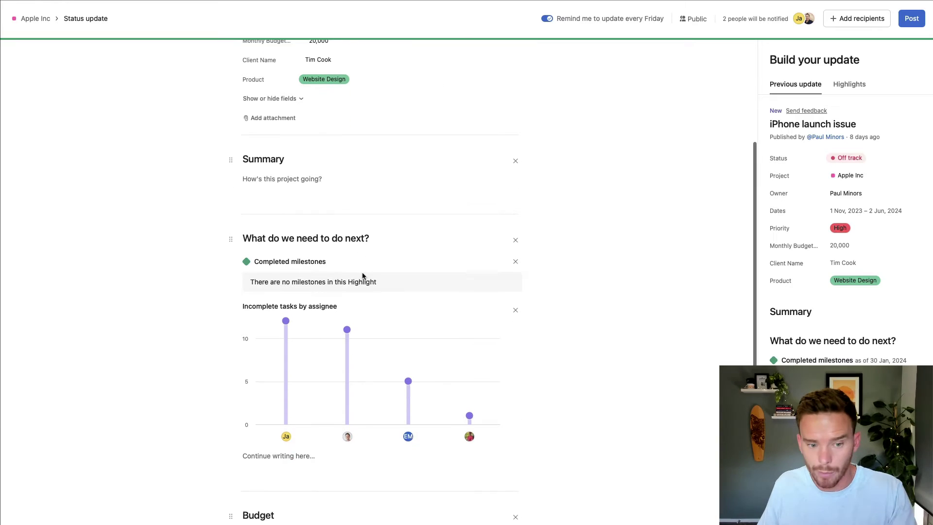
pyautogui.scroll(-2, 340, 195)
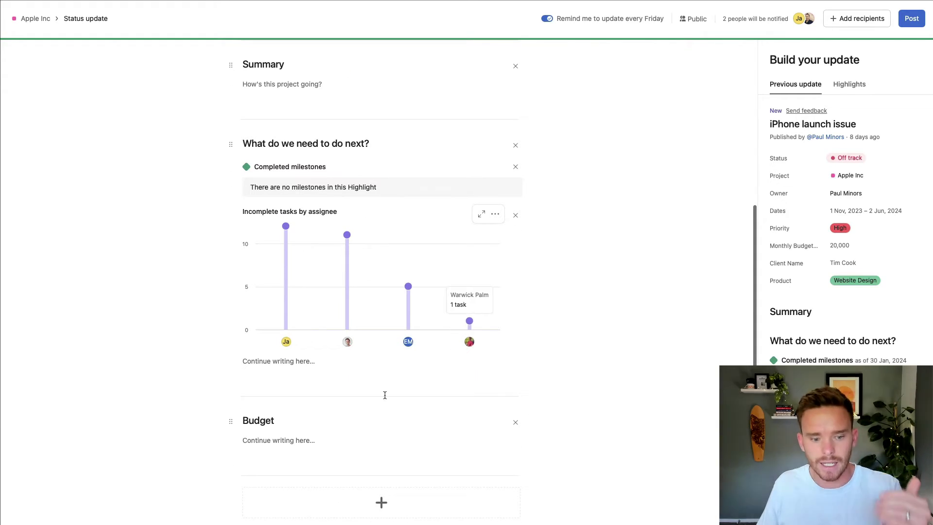
# Add an extra section to the update, then remove it again
pyautogui.click(307, 500)
pyautogui.scroll(-2, 346, 417)
pyautogui.click(515, 420)
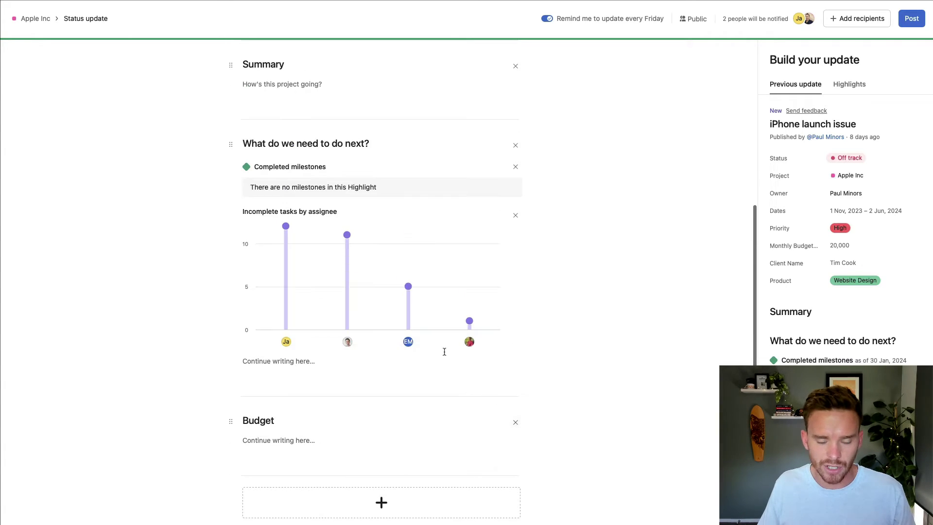
pyautogui.scroll(5, 443, 350)
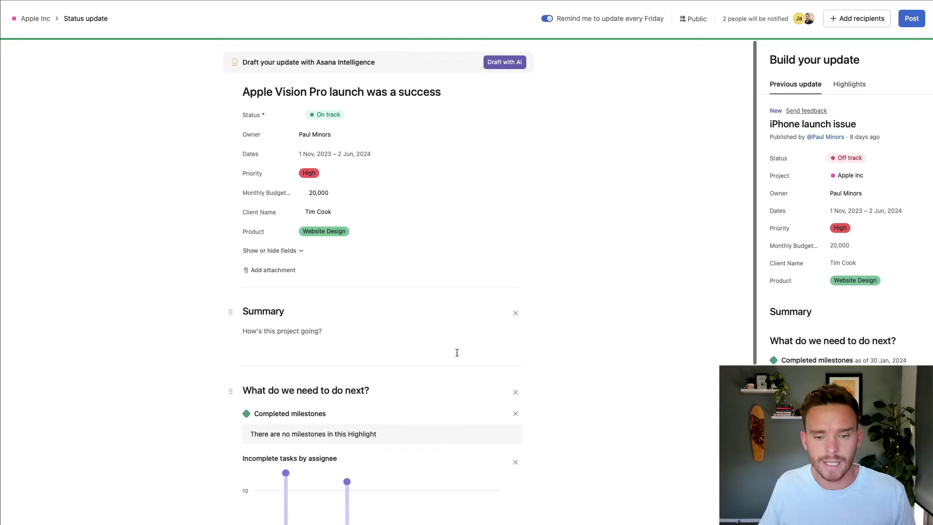
# Post the Apple Inc status update and reopen the All Clients portfolio
pyautogui.click(908, 21)
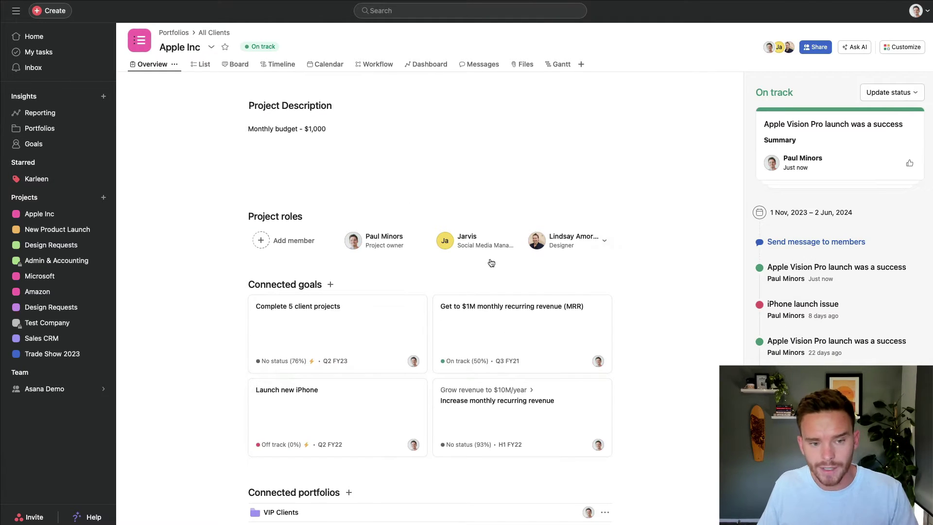
pyautogui.click(92, 130)
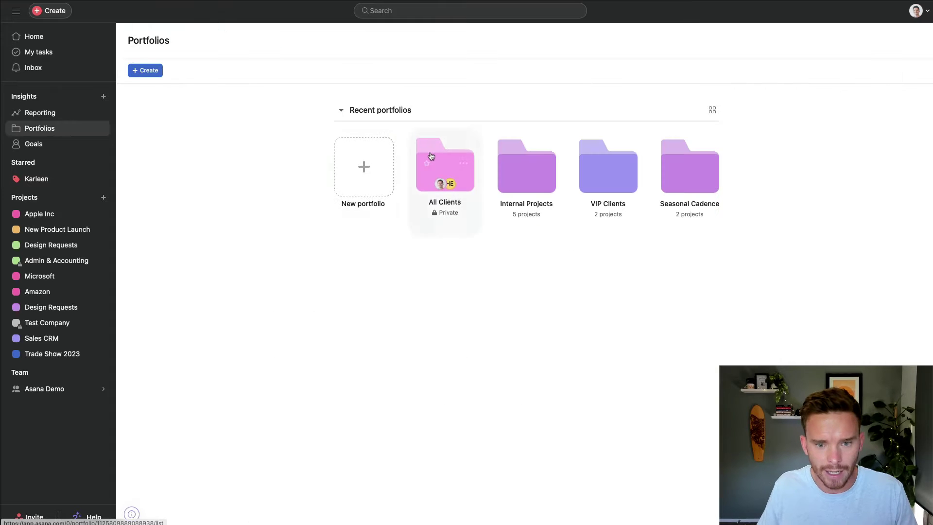
pyautogui.click(440, 167)
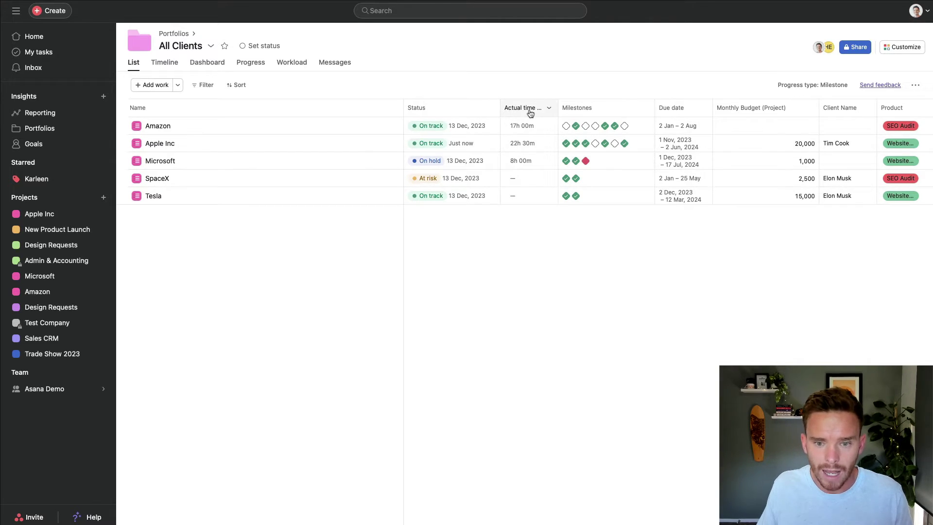
# Move through the portfolio table to SpaceX's Actual time cell
pyautogui.press('Right')
pyautogui.press('Down')
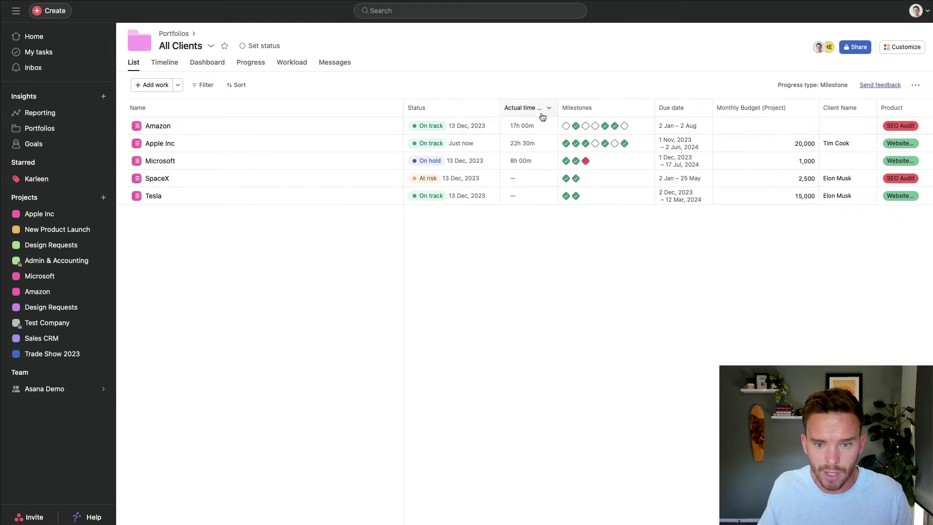
pyautogui.click(538, 182)
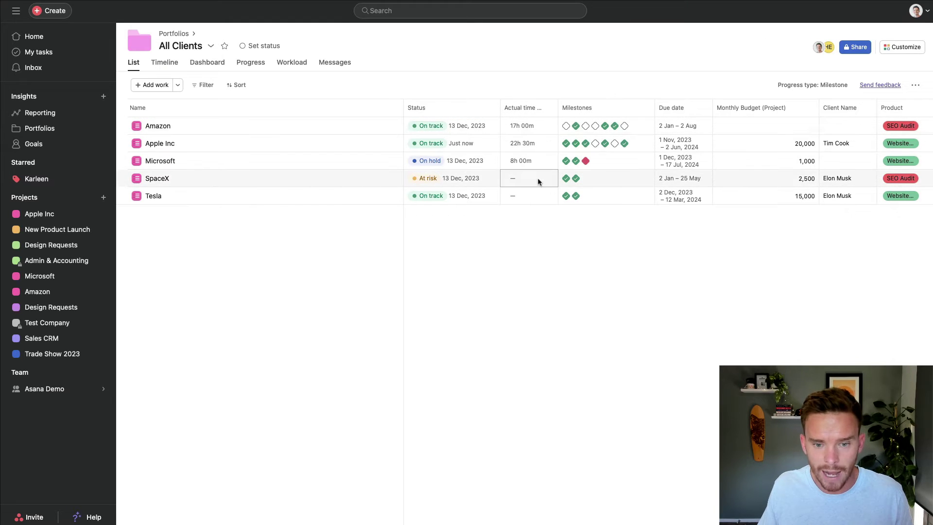
# Open the Apple Inc project and view its Customize fields list
pyautogui.click(177, 147)
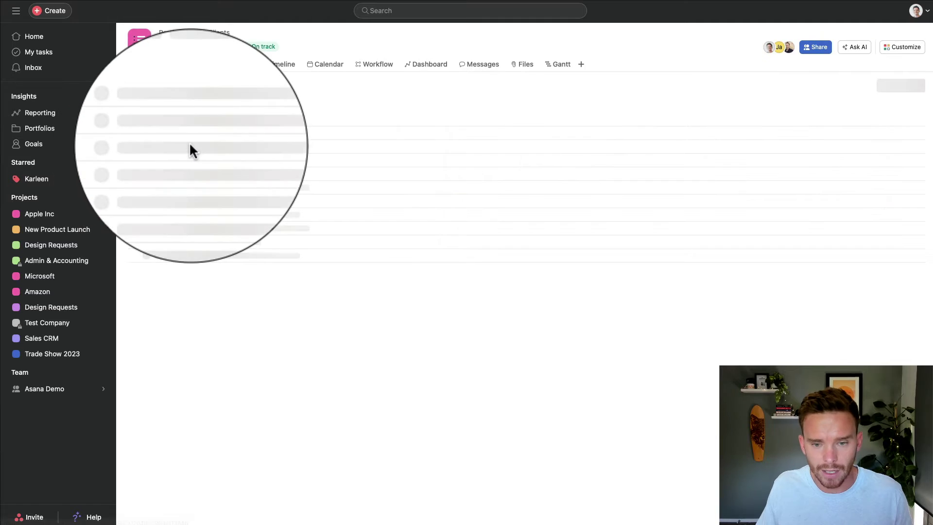
pyautogui.click(902, 47)
pyautogui.scroll(-1, 828, 211)
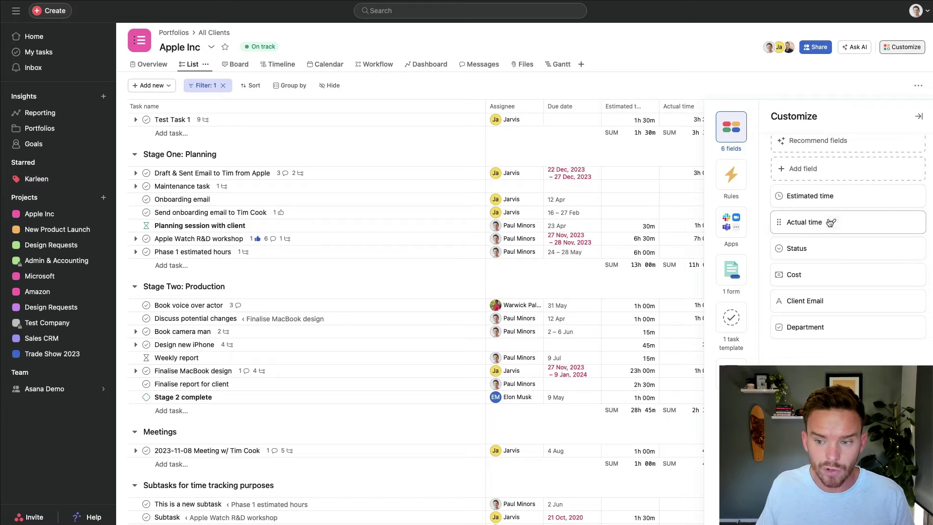
# Reopen All Clients and change Progress type from Milestone to Task
pyautogui.click(40, 128)
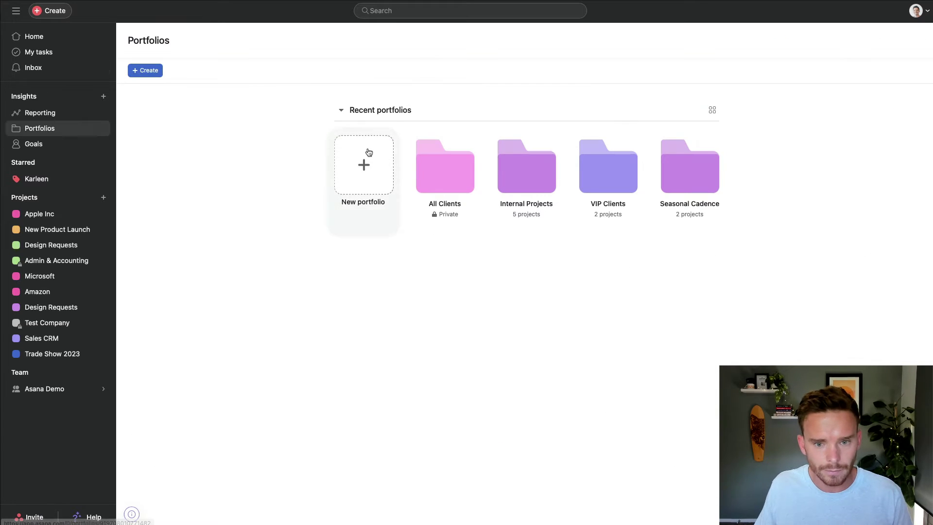
pyautogui.click(448, 165)
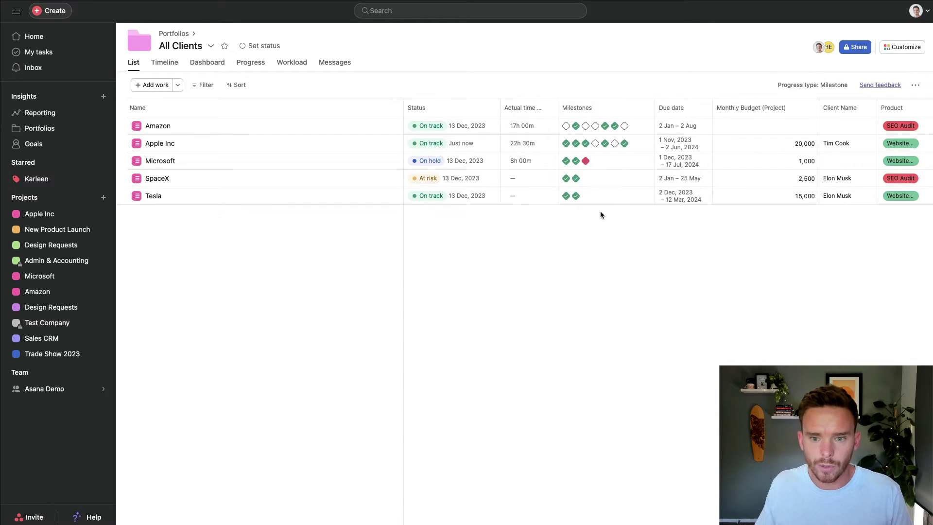
pyautogui.hscroll(2, 598, 215)
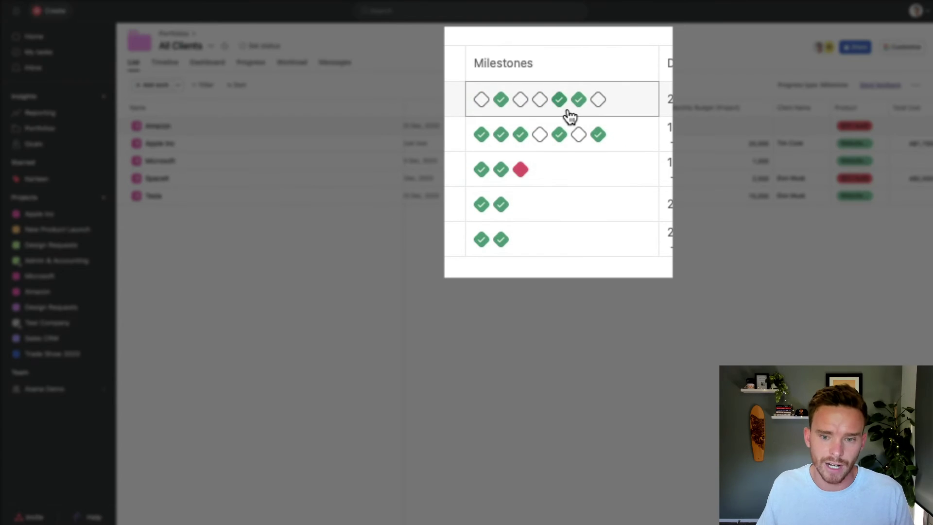
pyautogui.moveTo(567, 134)
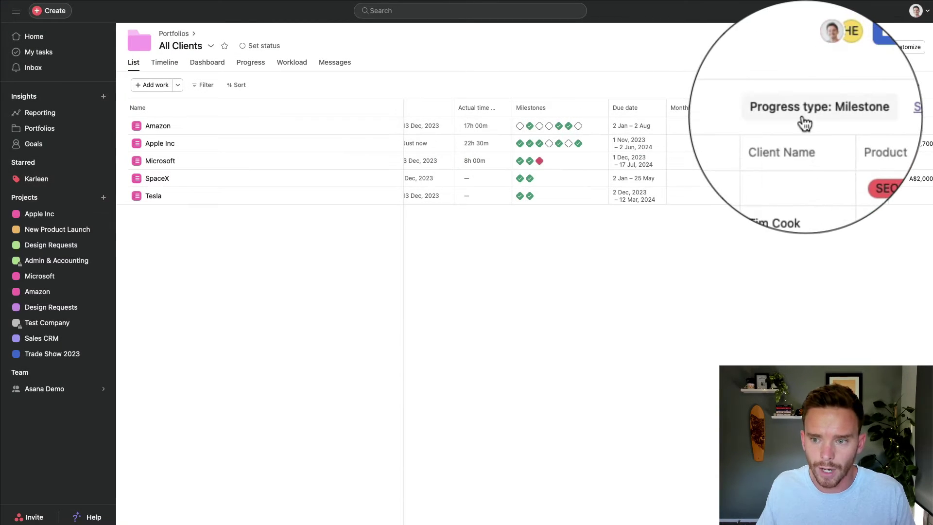
pyautogui.click(809, 85)
pyautogui.click(813, 103)
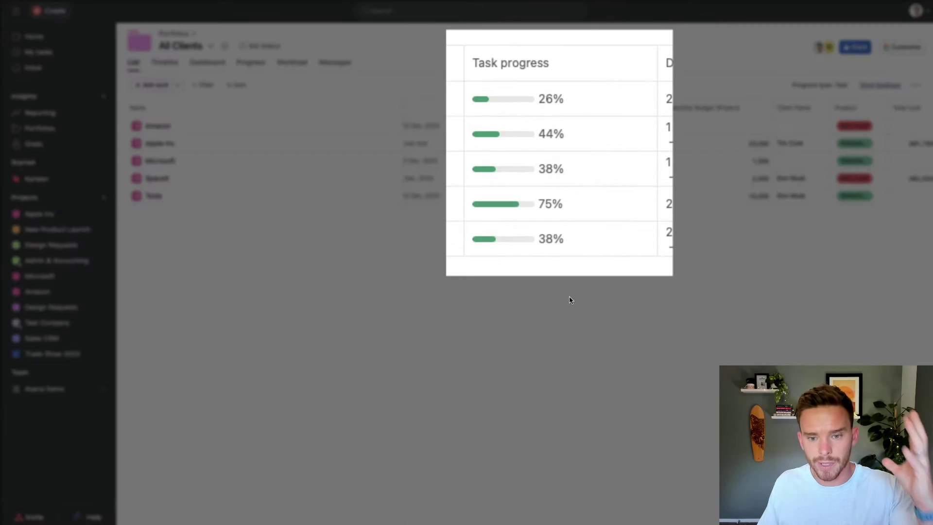
pyautogui.moveTo(550, 117)
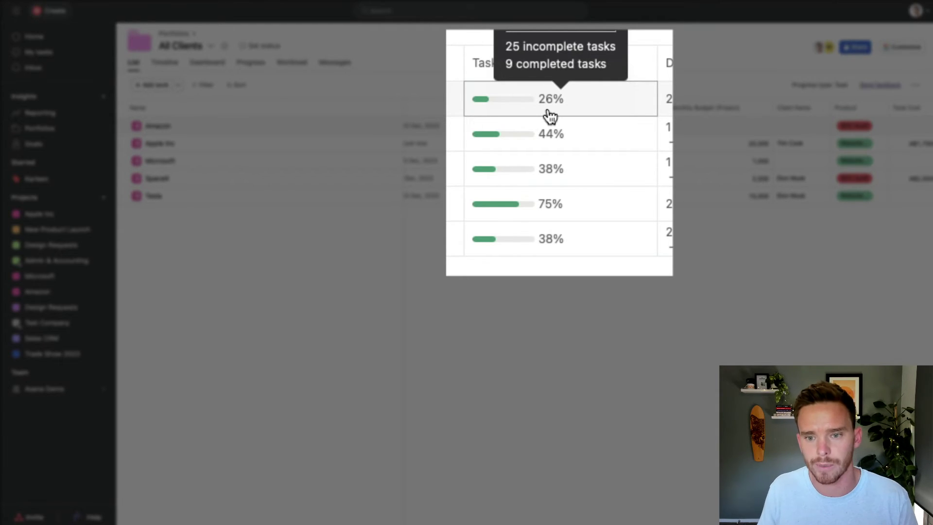
pyautogui.hscroll(3, 554, 134)
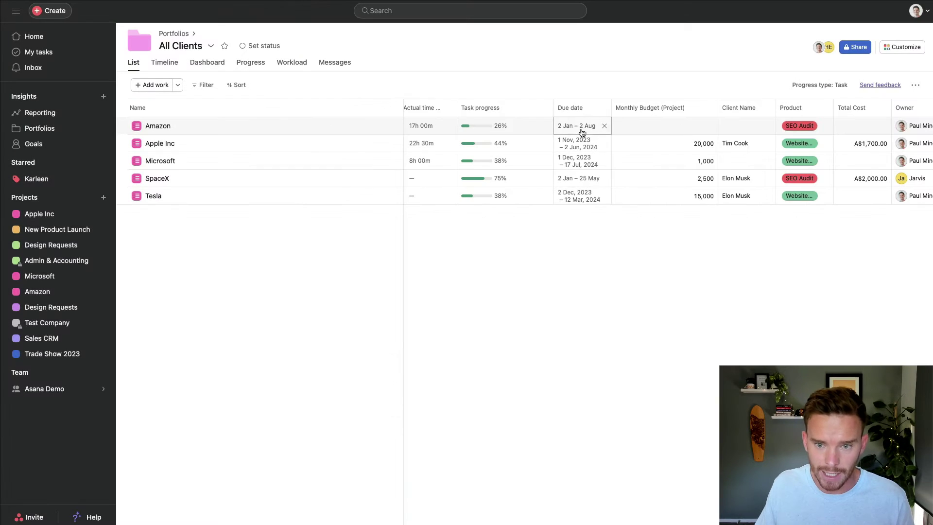
# Check Amazon's due date and Apple Inc's project dates (1 Nov 2023 – 2 Jun 2024), then return to Portfolios
pyautogui.click(581, 127)
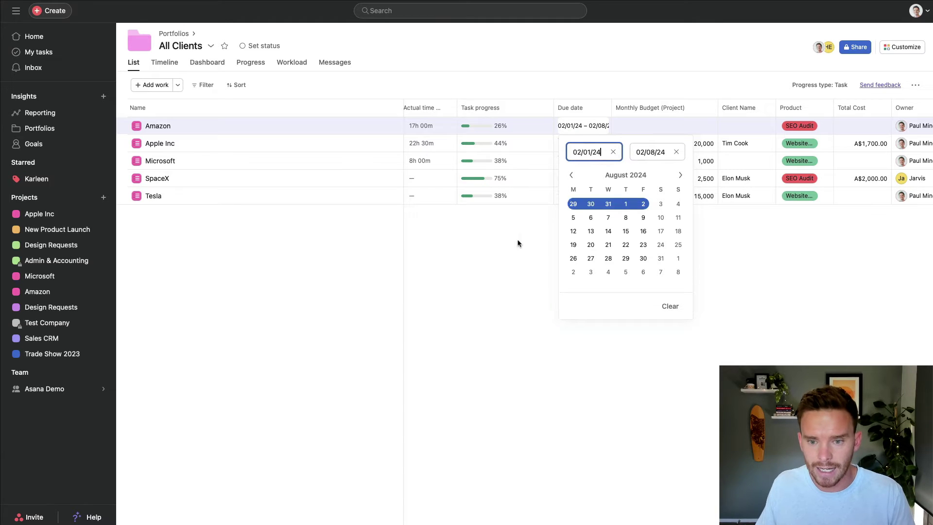
pyautogui.click(491, 266)
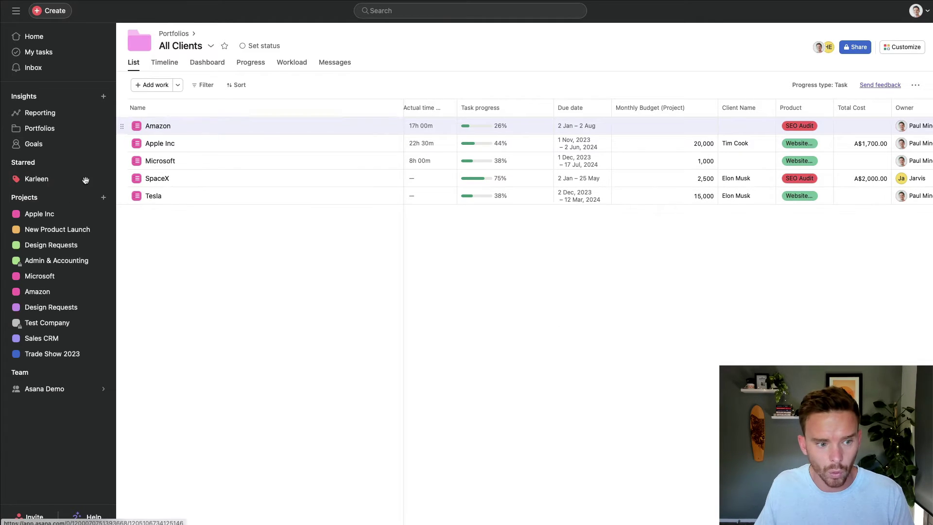
pyautogui.click(39, 214)
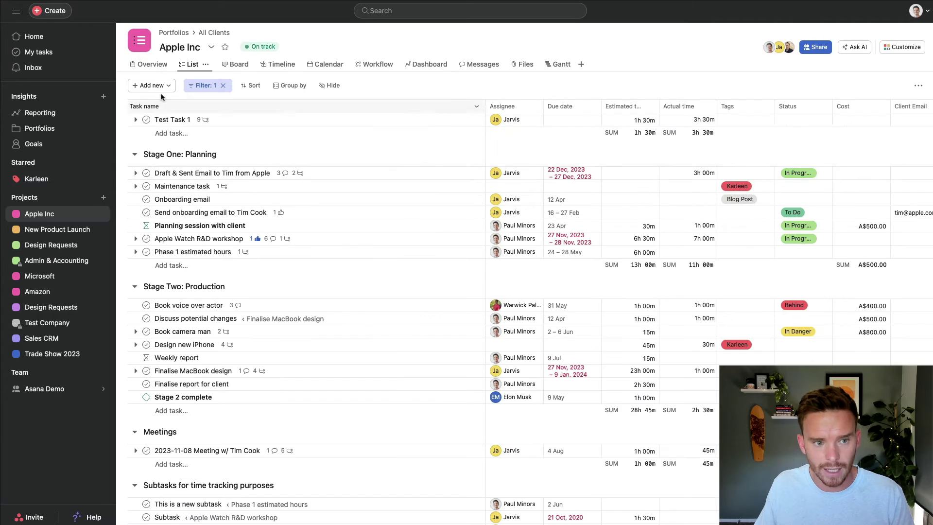
pyautogui.click(152, 65)
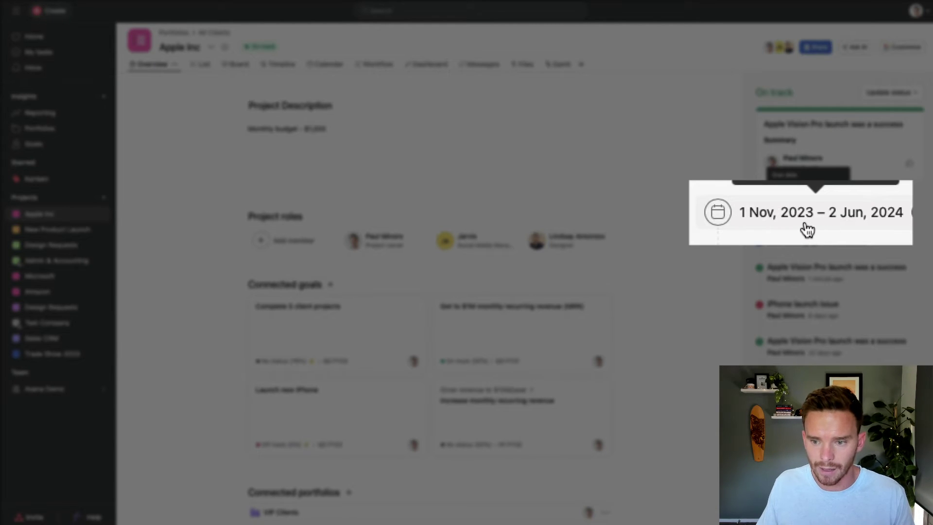
pyautogui.click(798, 218)
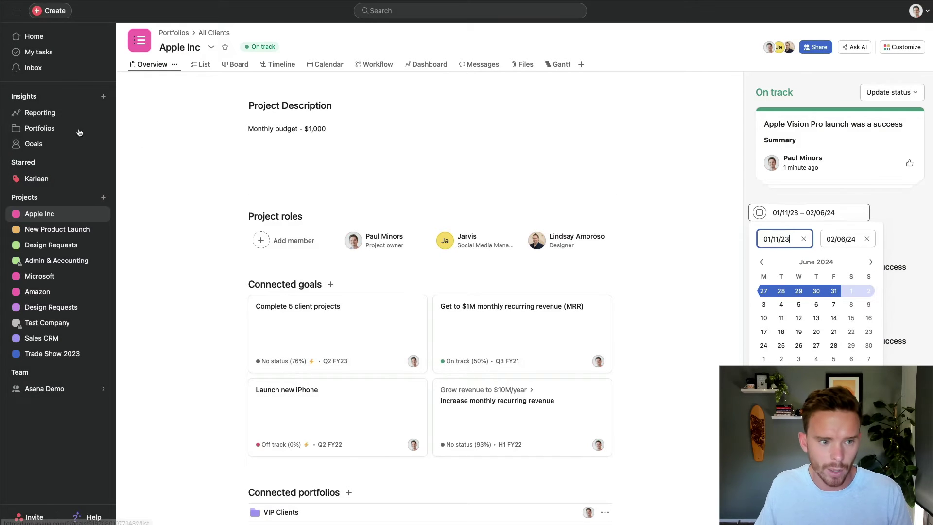
pyautogui.click(40, 128)
pyautogui.click(452, 160)
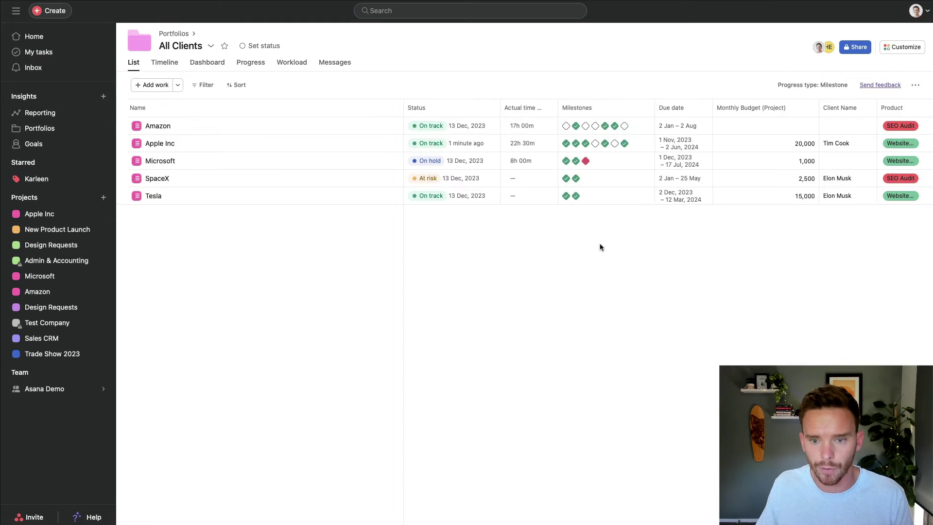
pyautogui.hscroll(4, 667, 198)
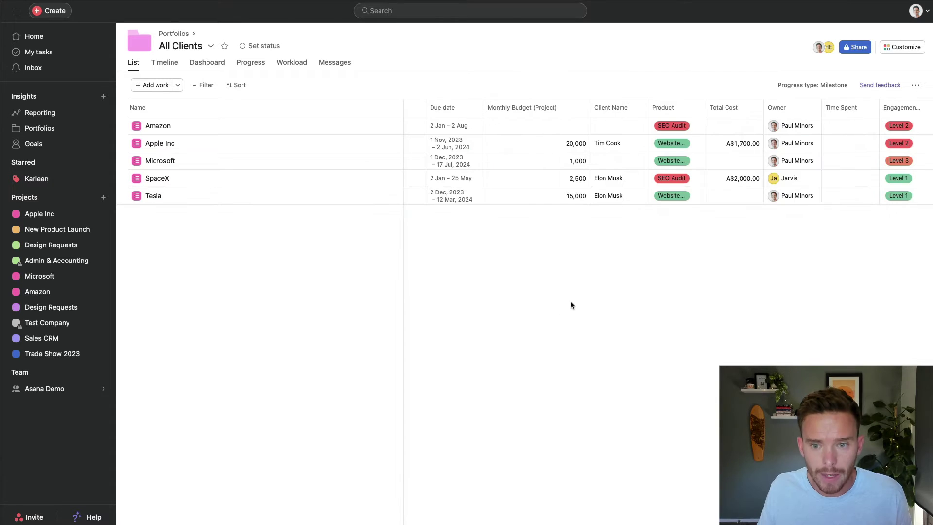
pyautogui.hscroll(5, 588, 280)
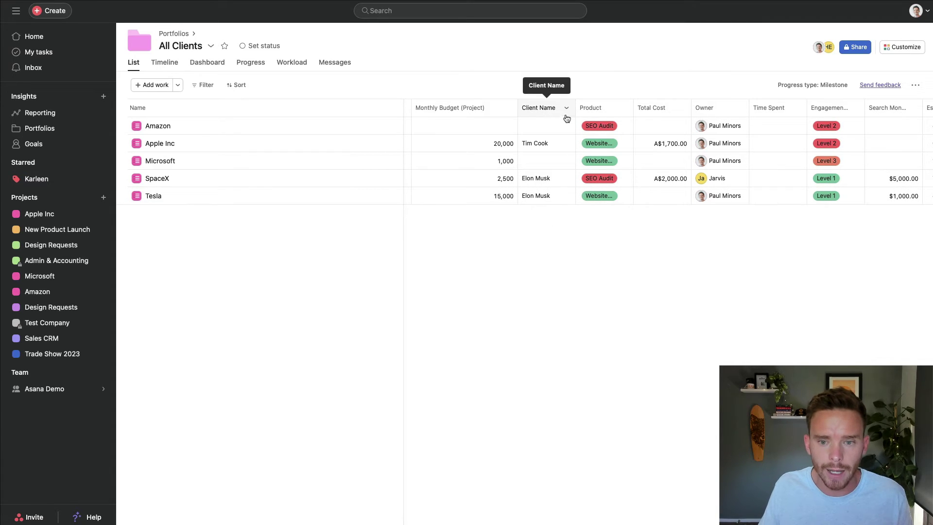
pyautogui.hscroll(2, 642, 111)
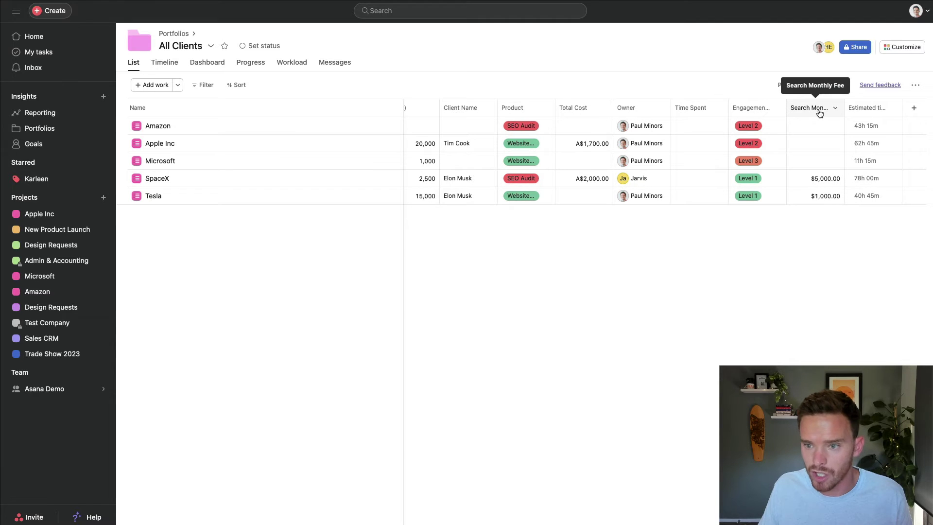
pyautogui.hscroll(-3, 729, 264)
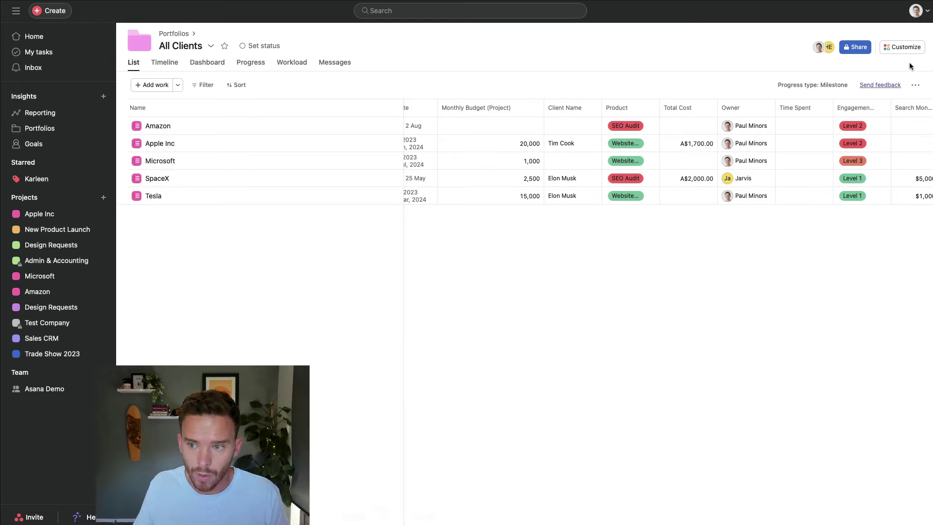
# Open Customize for All Clients and expand the 14 hidden fields, like Total Cost and Time Spent
pyautogui.click(903, 49)
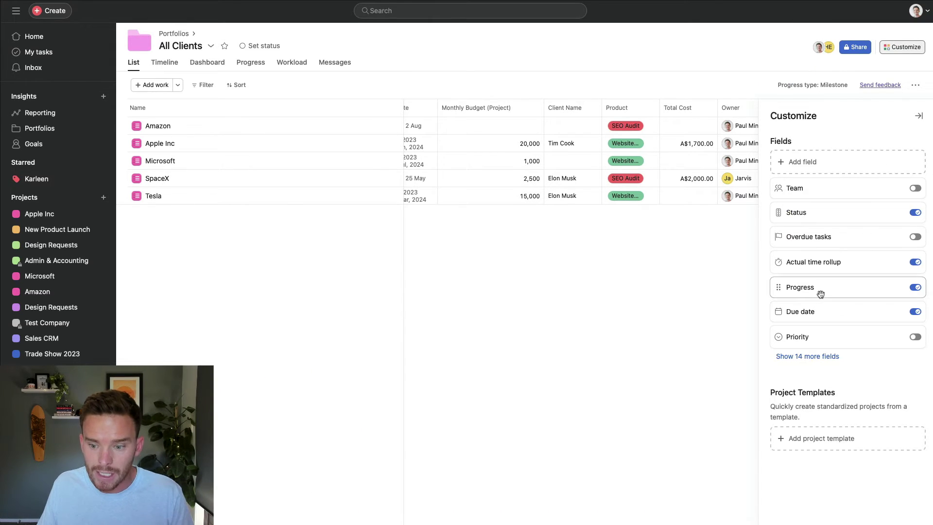
pyautogui.click(806, 358)
pyautogui.scroll(-6, 837, 319)
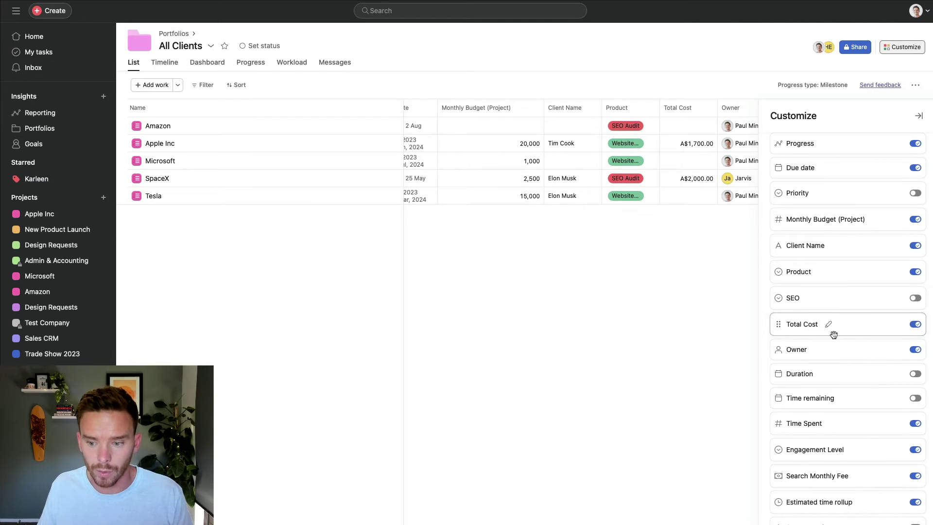
pyautogui.scroll(2, 834, 330)
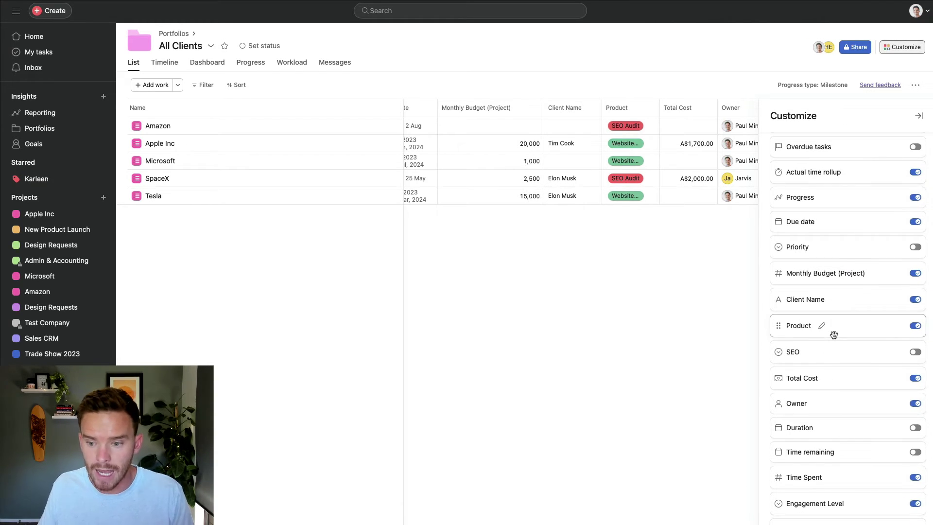
pyautogui.scroll(-3, 846, 357)
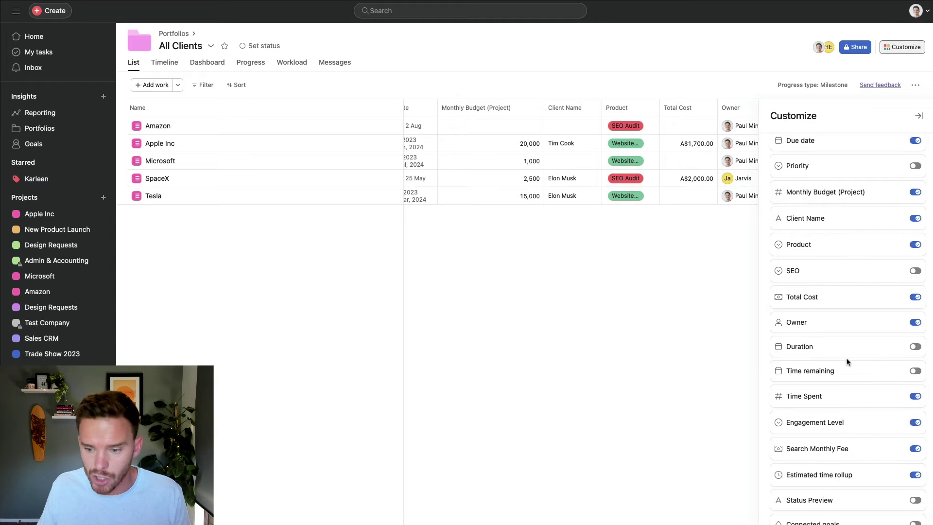
pyautogui.scroll(-2, 847, 362)
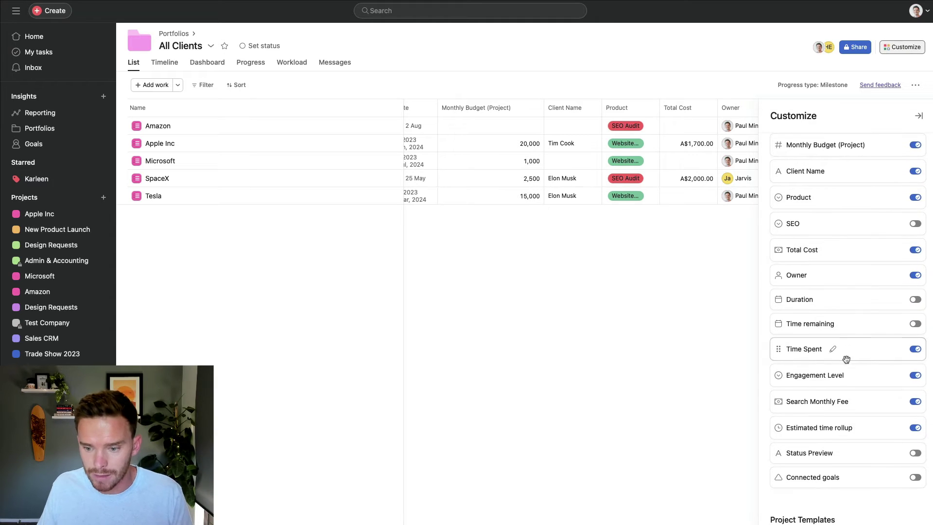
# Close Customize, star Internal Projects on the Portfolios overview, and reopen All Clients
pyautogui.click(918, 116)
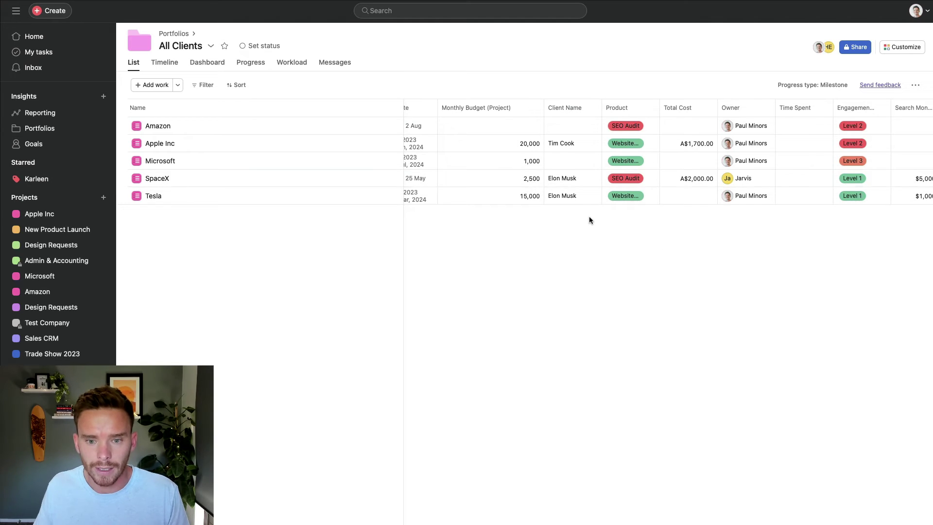
pyautogui.hscroll(-2, 588, 217)
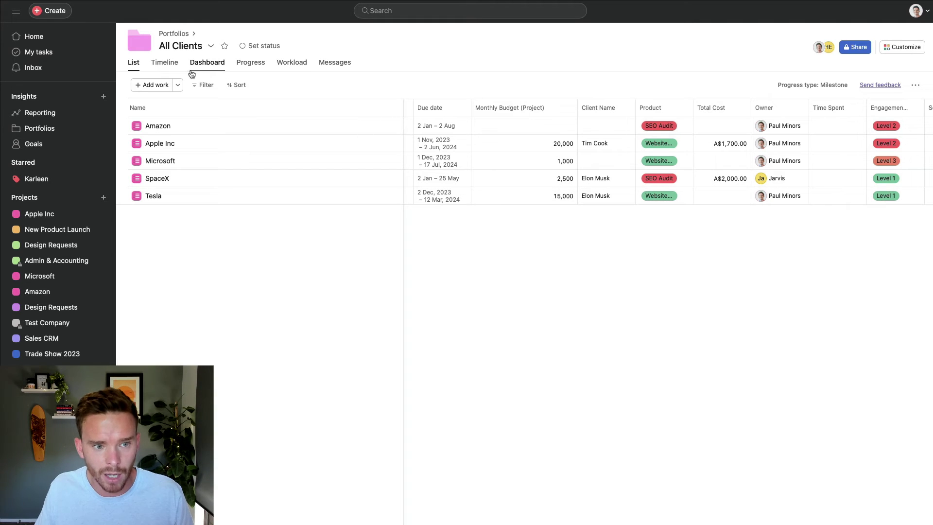
pyautogui.click(39, 128)
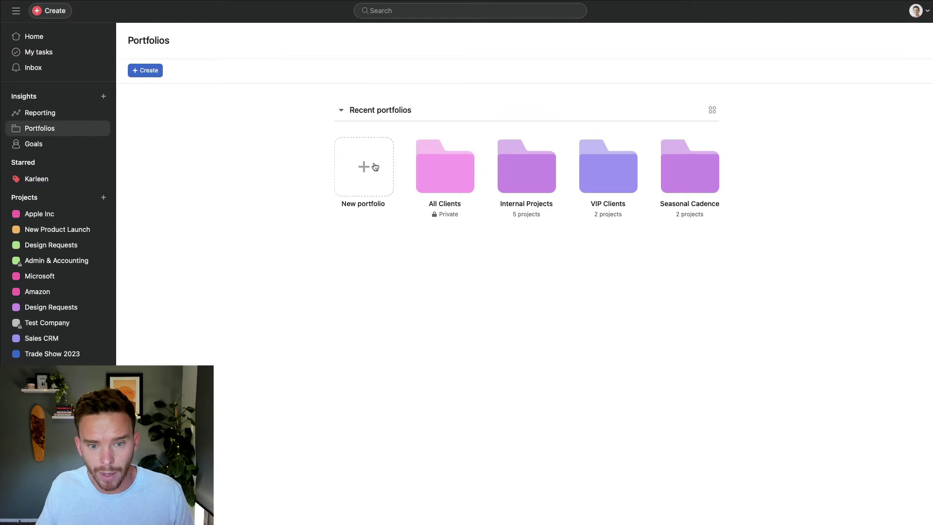
pyautogui.click(508, 165)
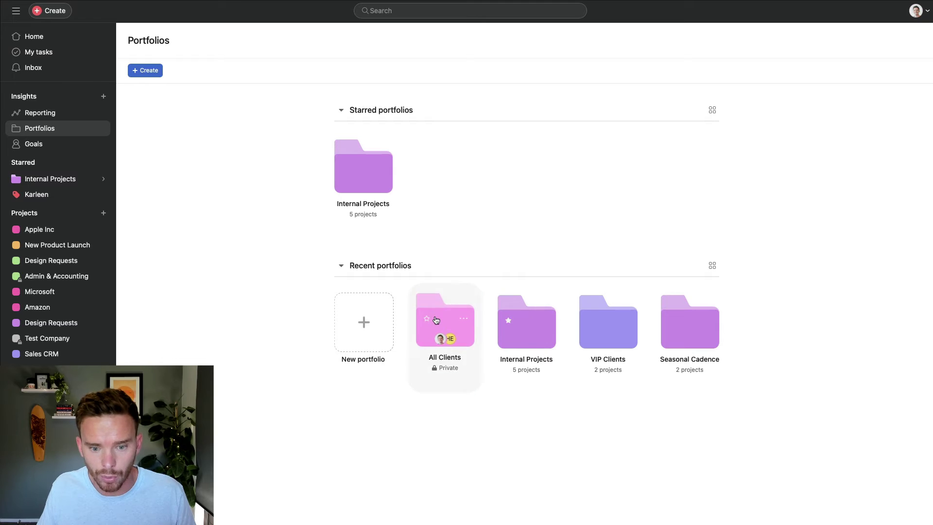
pyautogui.click(525, 331)
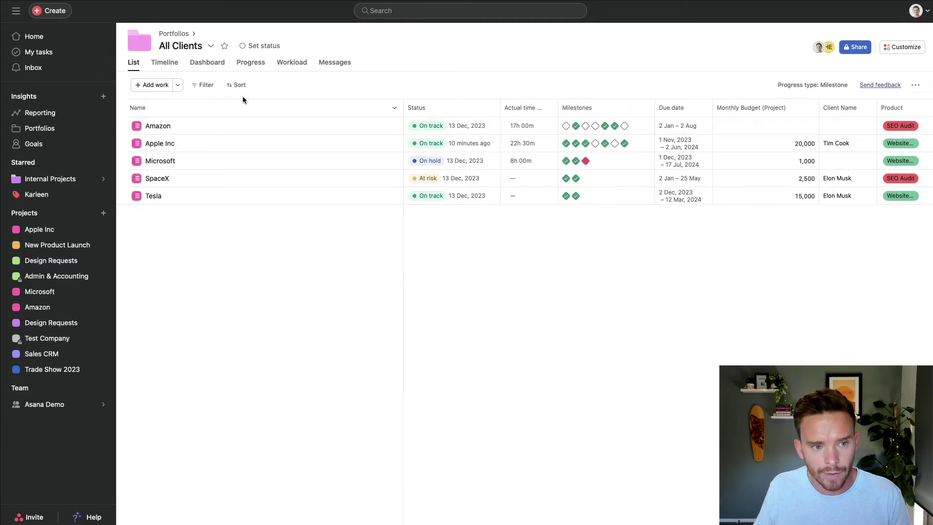
# On the All Clients timeline, drag Amazon's bar to start 31 Dec and end 9 Sep
pyautogui.click(173, 63)
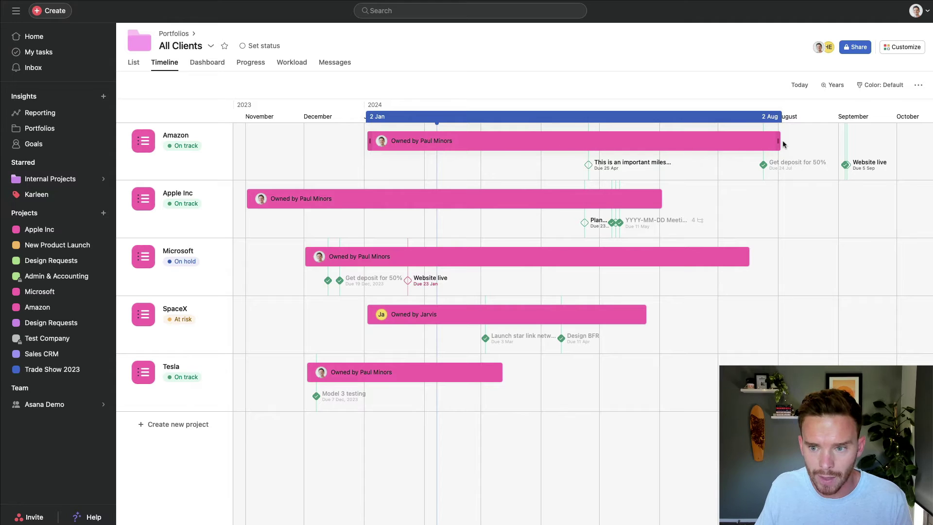
pyautogui.moveTo(370, 141)
pyautogui.mouseDown()
pyautogui.moveTo(486, 141)
pyautogui.moveTo(364, 146)
pyautogui.mouseUp()
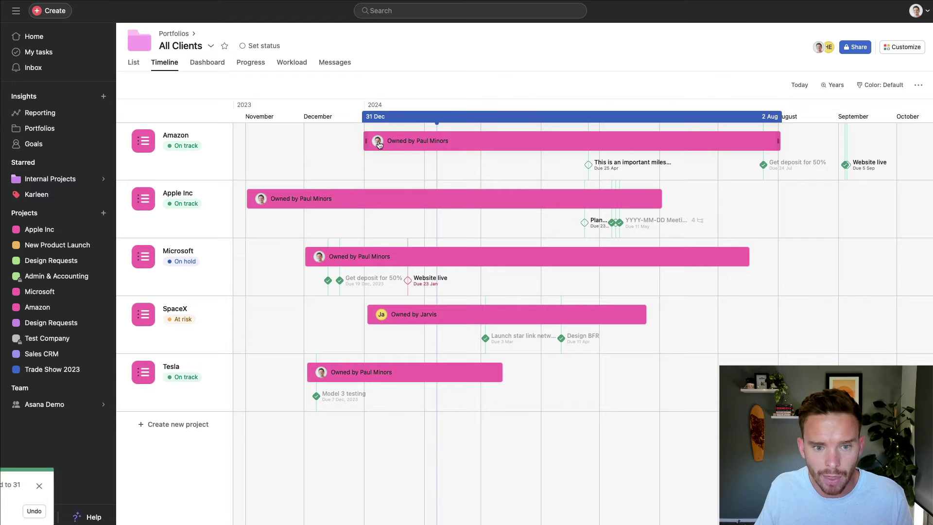
pyautogui.click(133, 63)
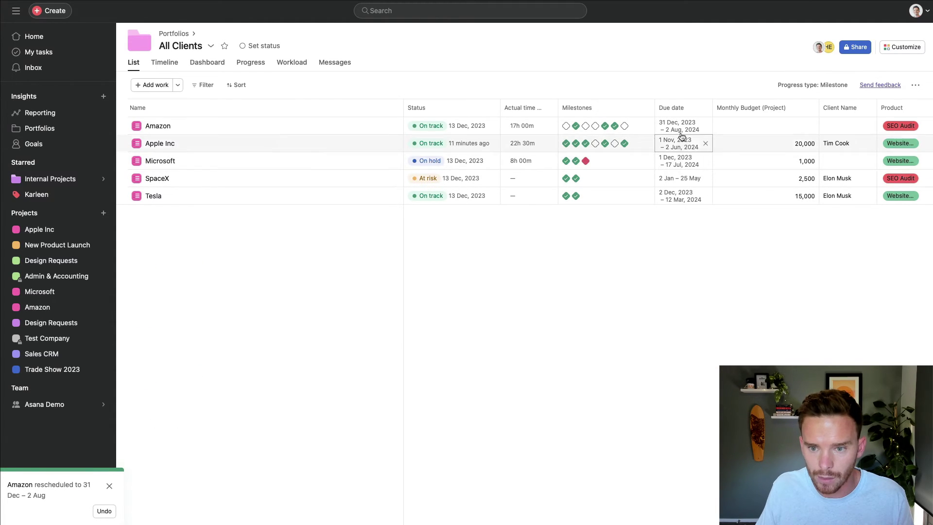
pyautogui.click(165, 62)
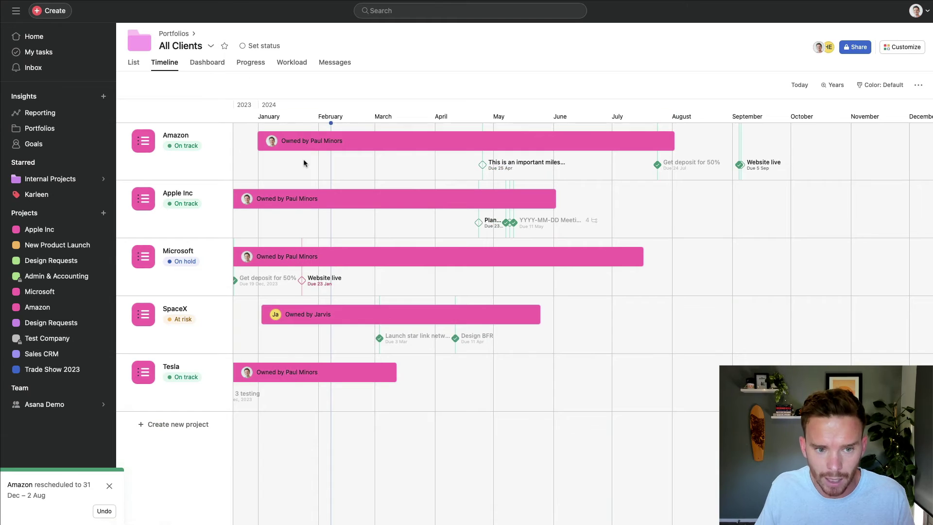
pyautogui.hscroll(-5, 304, 159)
pyautogui.moveTo(764, 147); pyautogui.dragTo(839, 146)
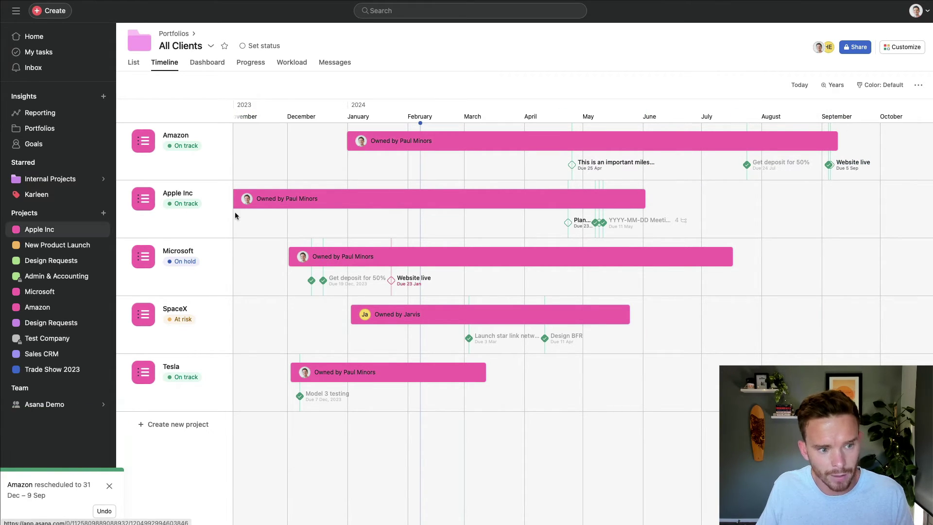
# Browse Apple Inc's task list and view options for the Finalise report for client task
pyautogui.click(67, 230)
pyautogui.scroll(-2, 301, 266)
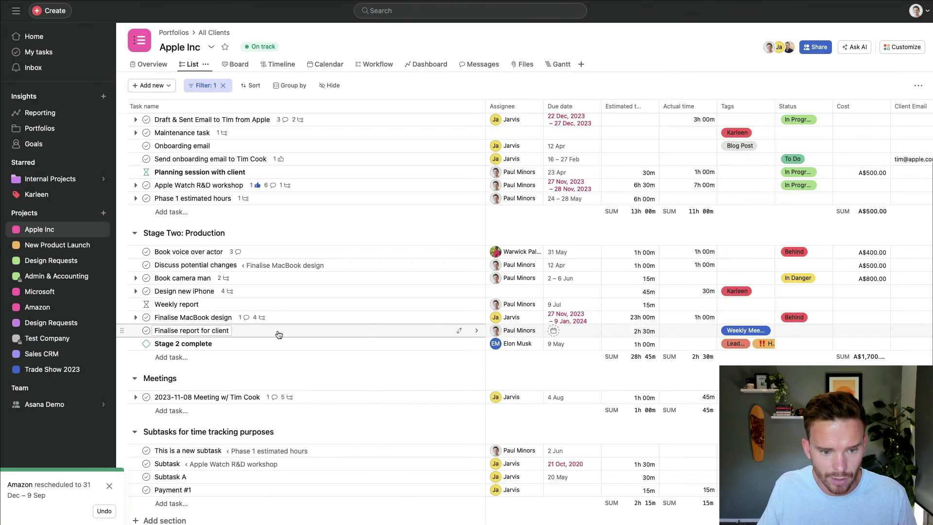
pyautogui.rightClick(277, 331)
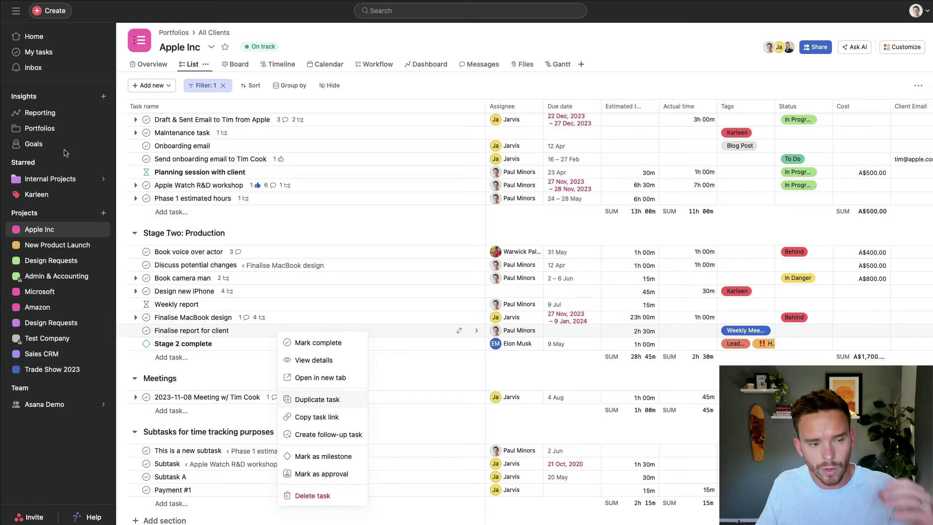
pyautogui.click(325, 53)
# View Apple Inc's tasks on its timeline, then go to the Portfolios overview
pyautogui.click(277, 63)
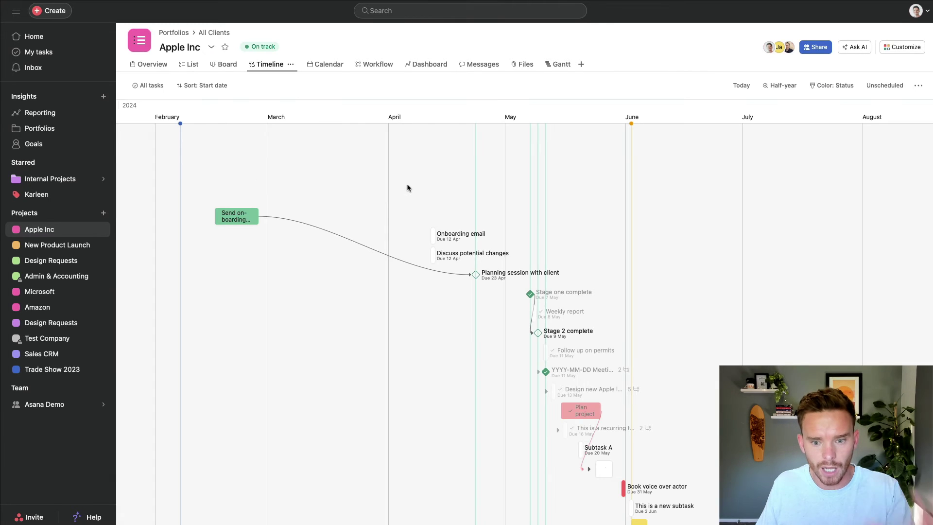
pyautogui.hscroll(2, 431, 189)
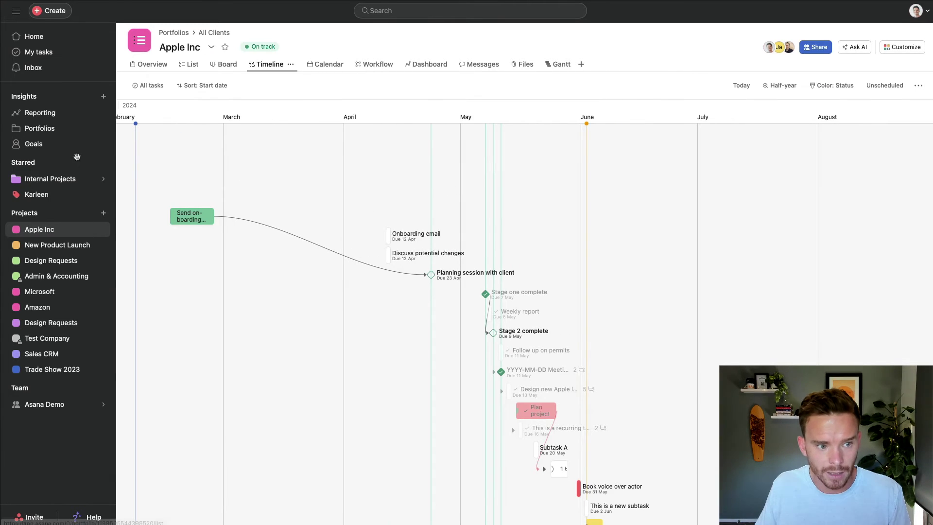
pyautogui.click(58, 128)
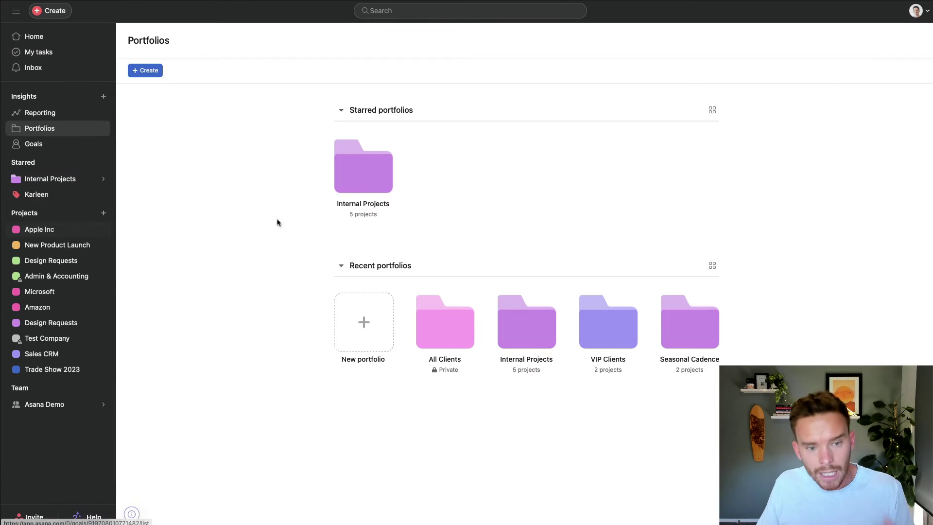
# Open the All Clients card on its Timeline tab and scan the client project bars and milestones
pyautogui.click(450, 328)
pyautogui.click(164, 63)
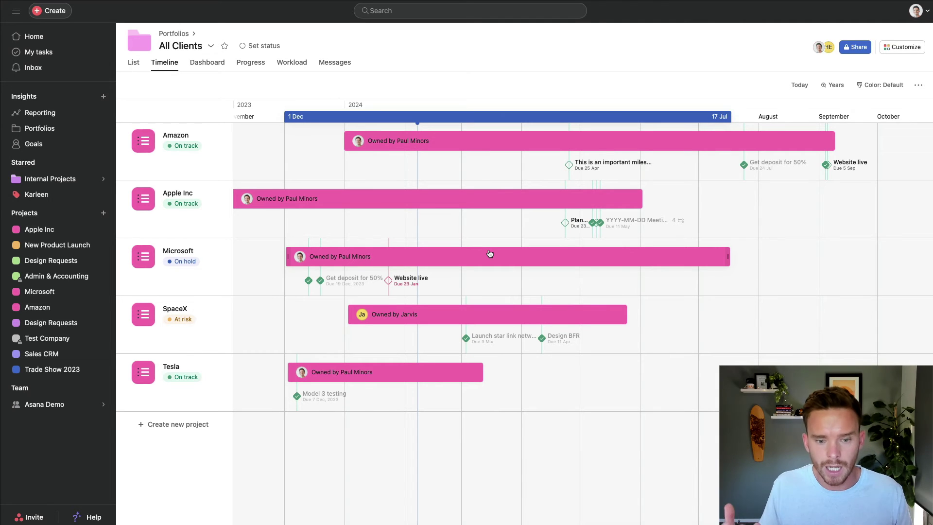
pyautogui.hscroll(-2, 490, 254)
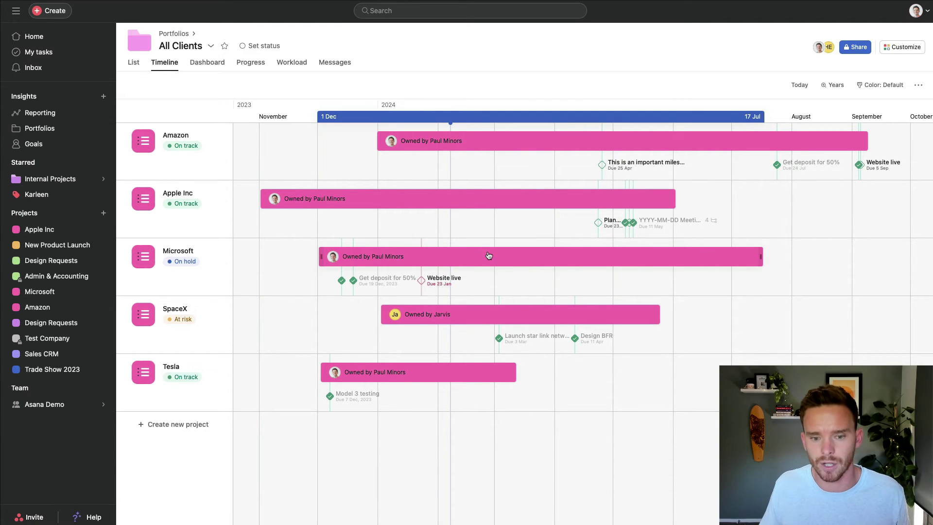
pyautogui.hscroll(1, 488, 256)
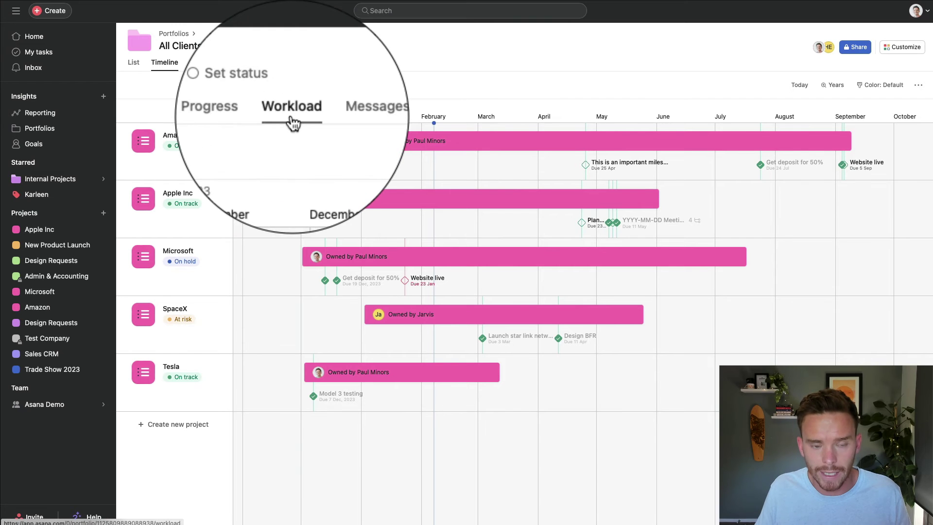
# Switch All Clients to the Workload view and scroll across the daily hours
pyautogui.click(291, 65)
pyautogui.hscroll(-5, 415, 180)
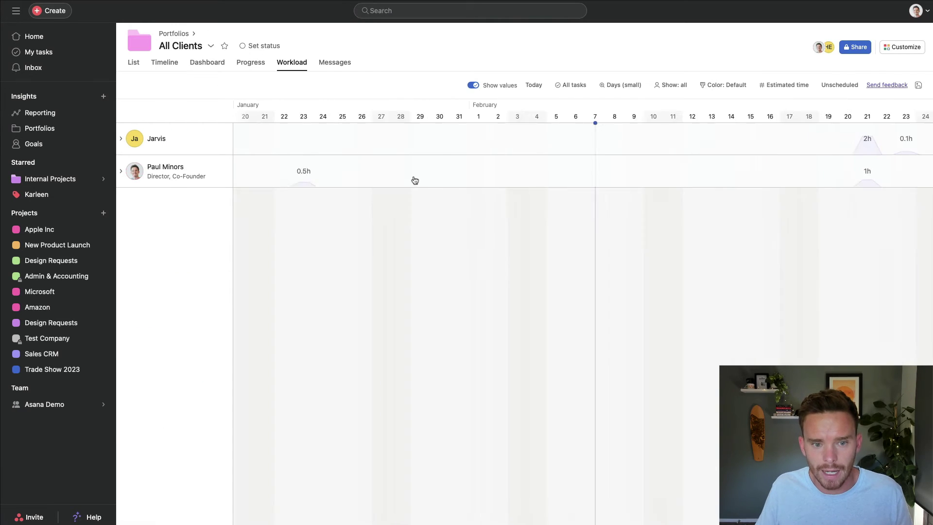
pyautogui.hscroll(-15, 414, 180)
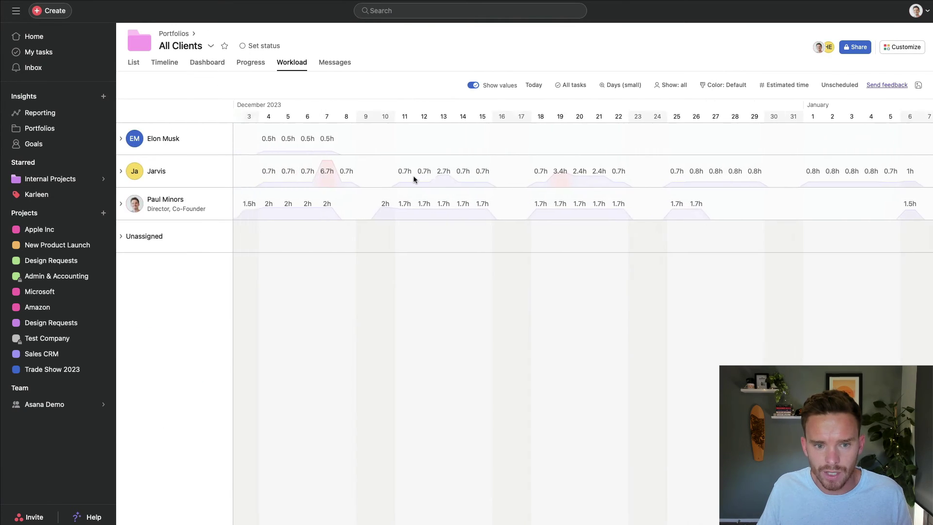
pyautogui.hscroll(5, 414, 180)
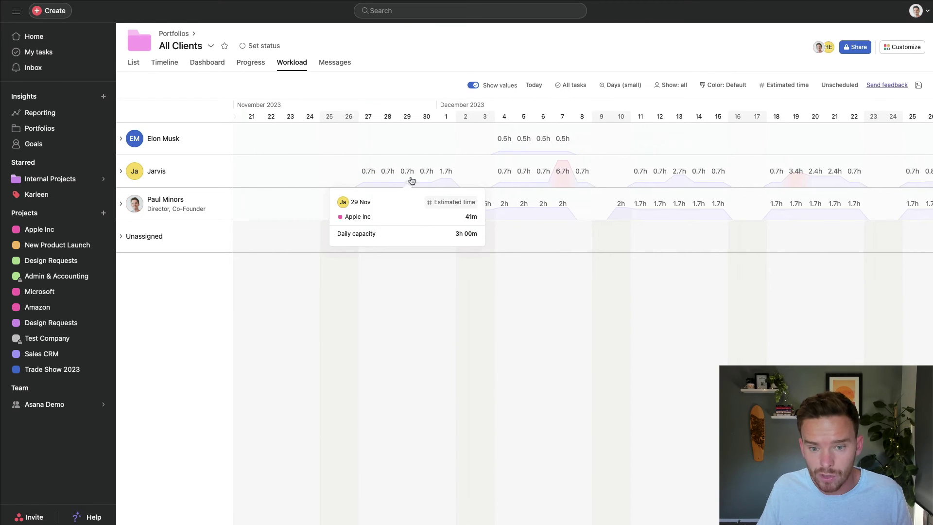
pyautogui.hscroll(2, 653, 262)
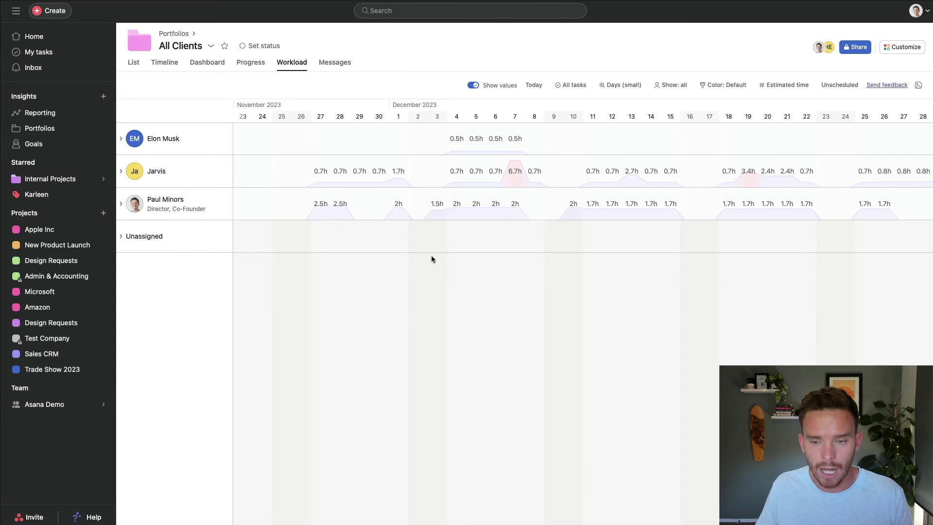
# Check the Estimated time measure options and expand one team member's row by client project
pyautogui.click(761, 90)
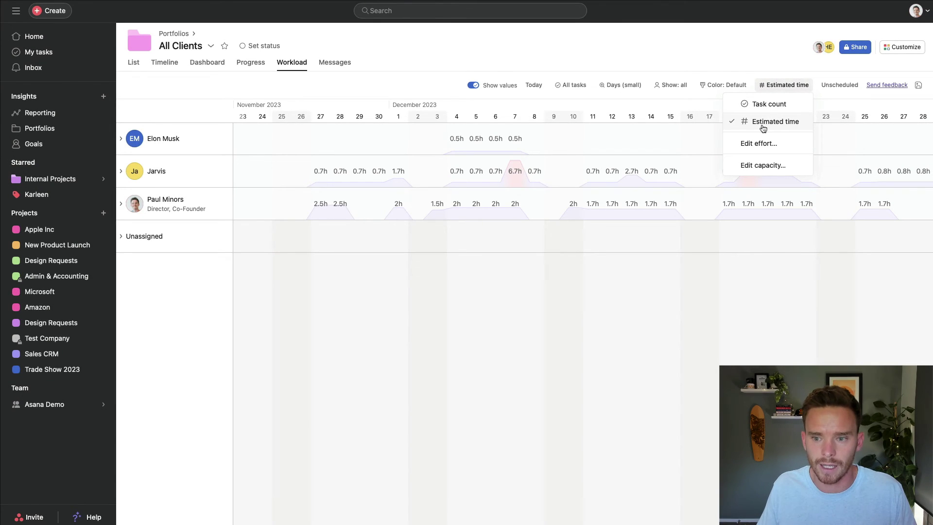
pyautogui.click(764, 125)
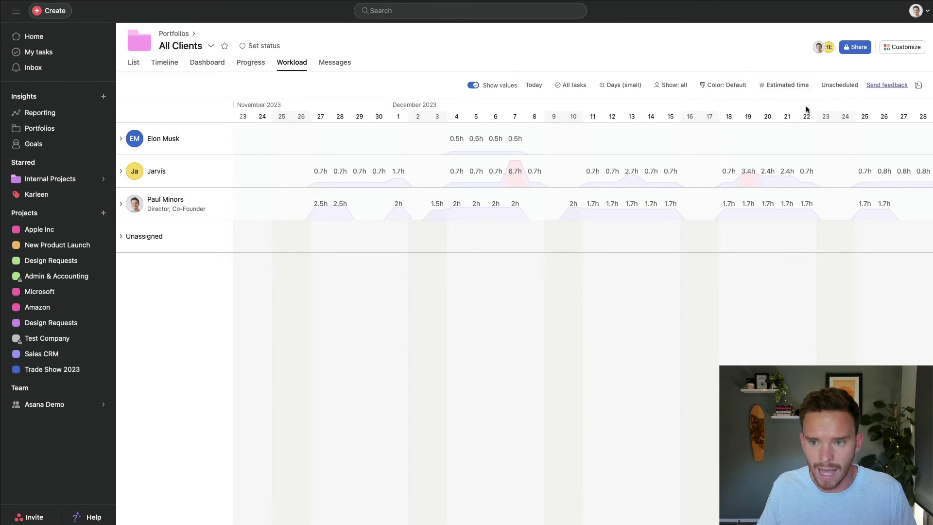
pyautogui.click(122, 171)
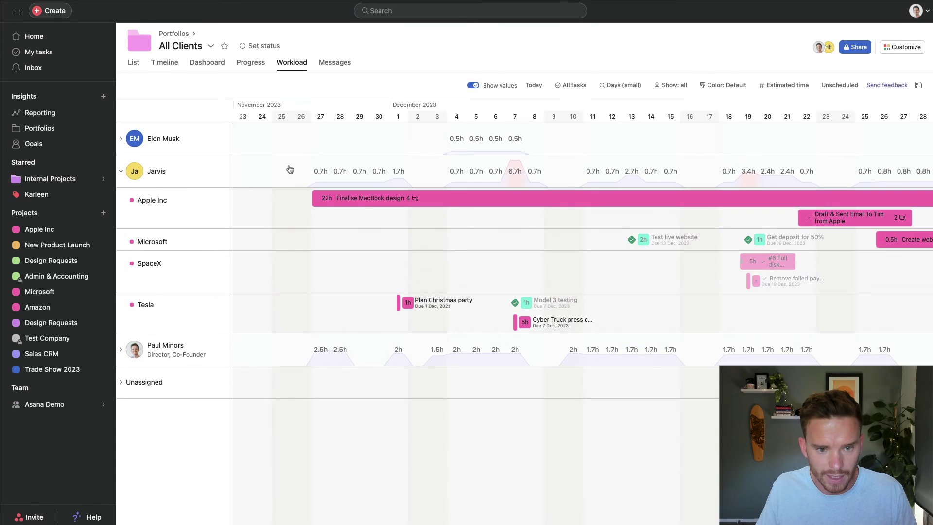
# Change Finalise MacBook design's estimated time from 22:00 to 42:00 and close the task
pyautogui.click(359, 200)
pyautogui.click(341, 205)
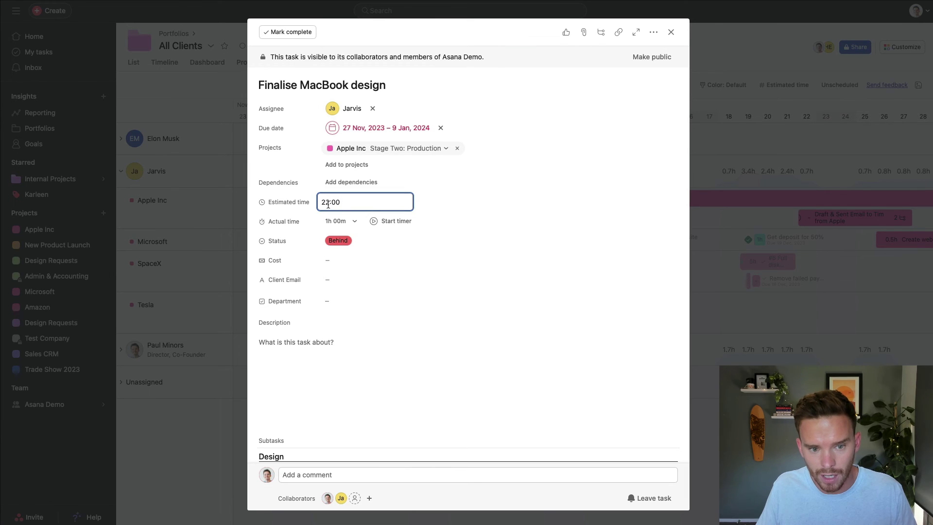
pyautogui.moveTo(328, 204); pyautogui.dragTo(309, 203)
pyautogui.write('4')
pyautogui.click(500, 208)
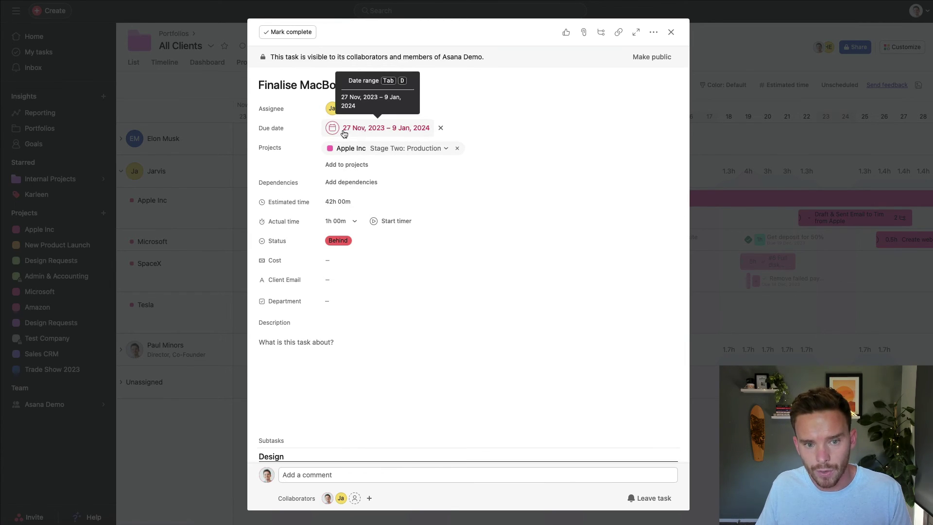
pyautogui.click(778, 186)
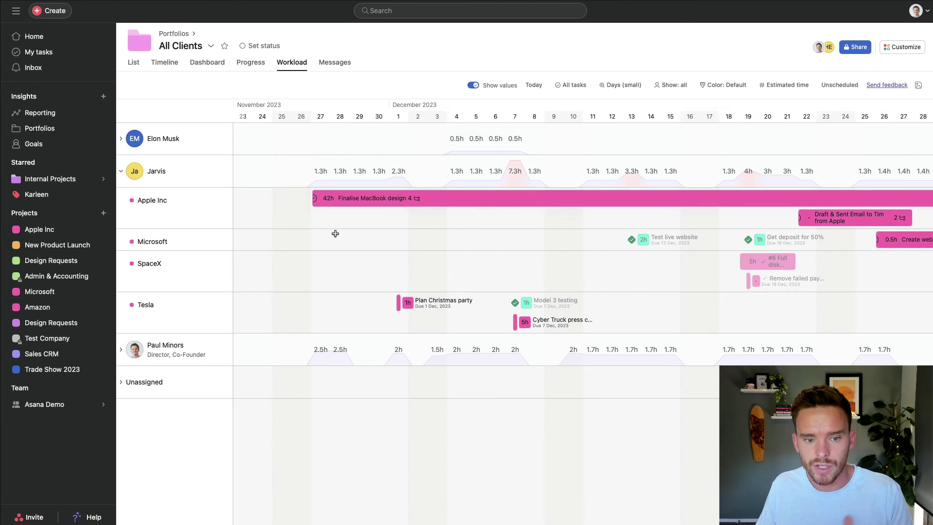
pyautogui.moveTo(322, 180)
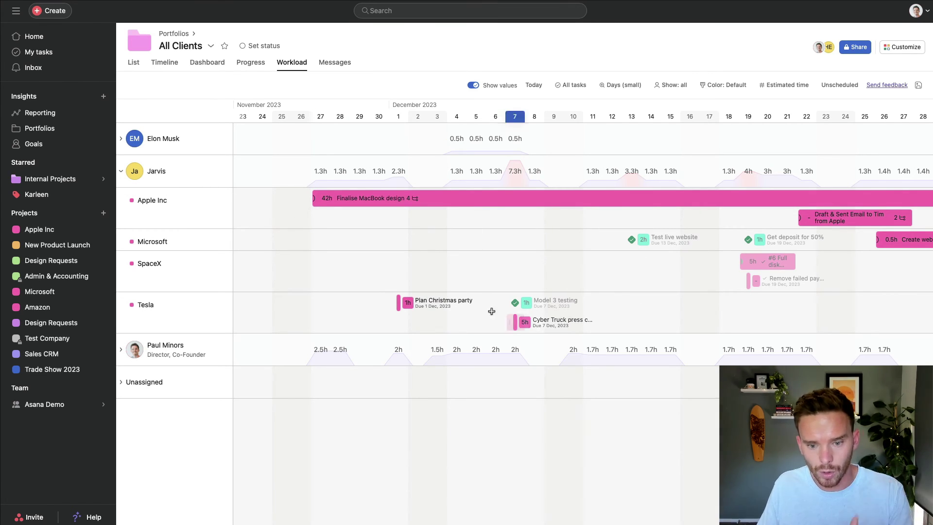
# In the team member's expanded row, drag the Cyber Truck press conference bar to 5–7 Dec
pyautogui.click(122, 171)
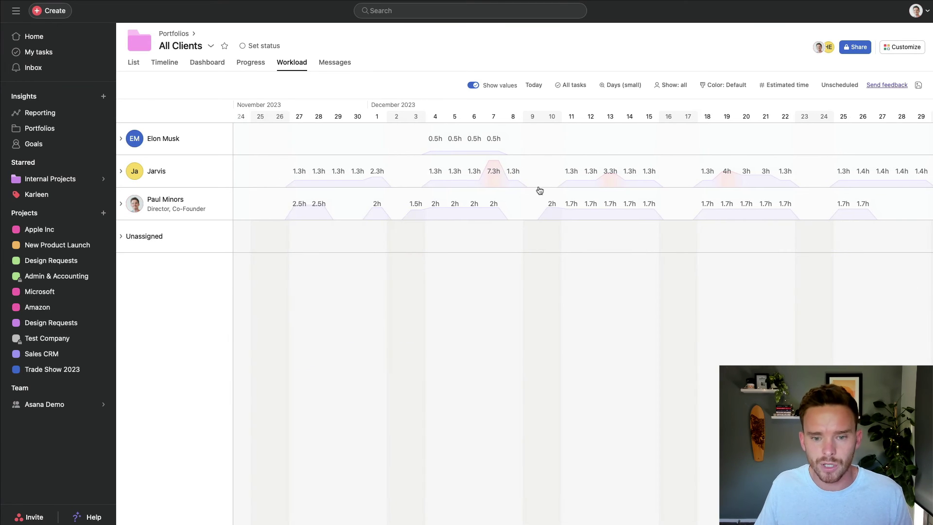
pyautogui.hscroll(2, 554, 234)
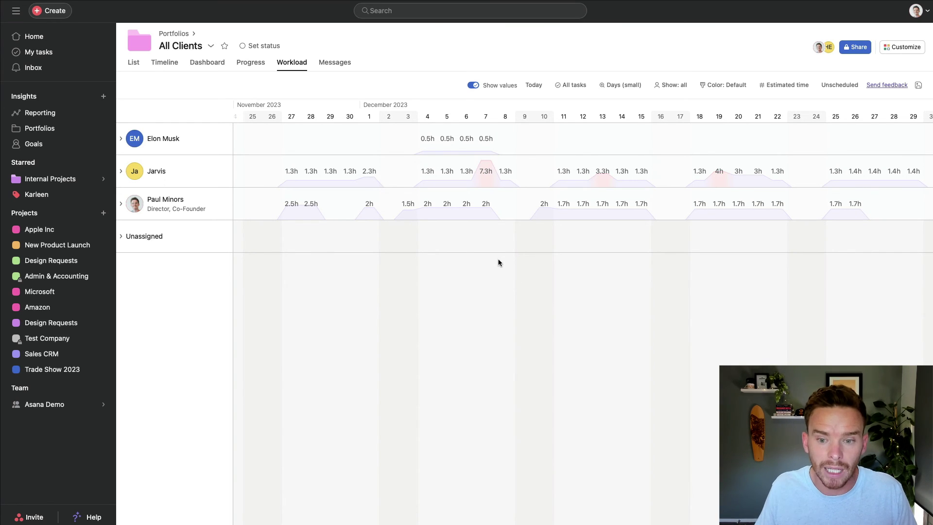
pyautogui.hscroll(1, 494, 185)
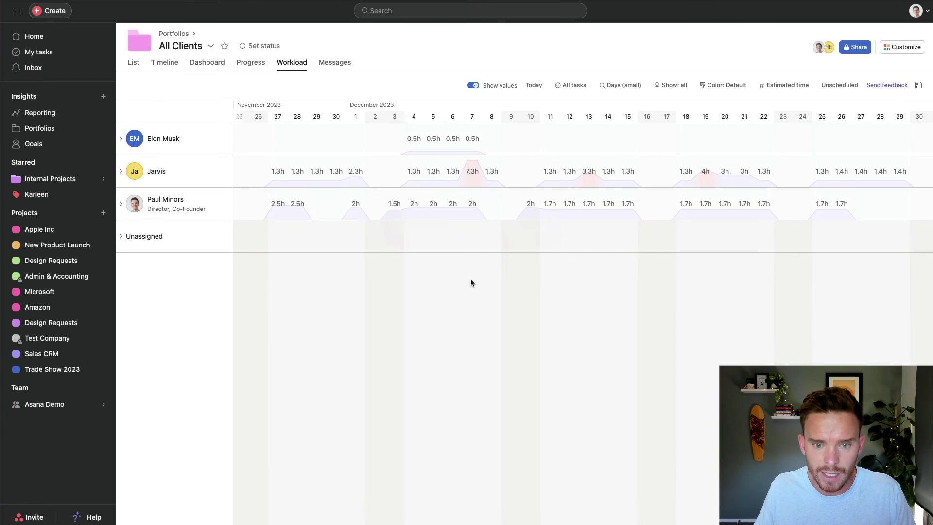
pyautogui.moveTo(473, 169)
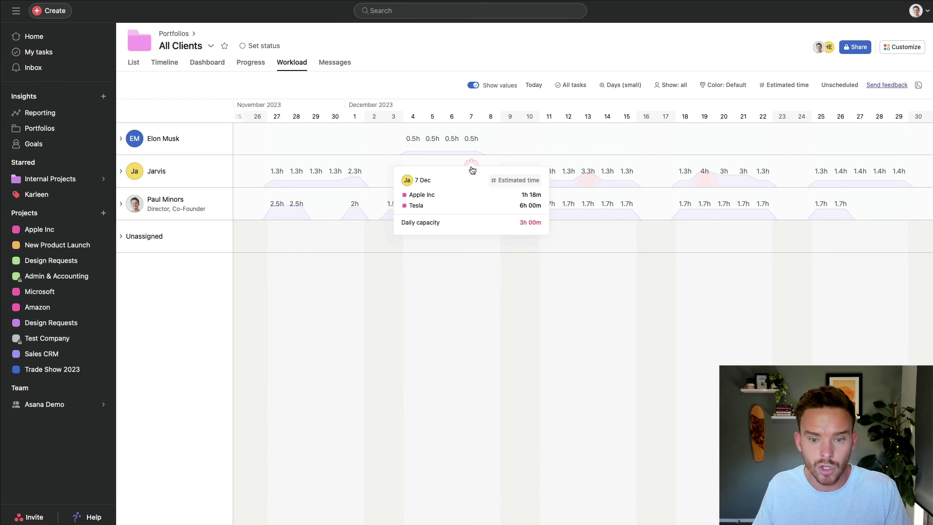
pyautogui.click(121, 171)
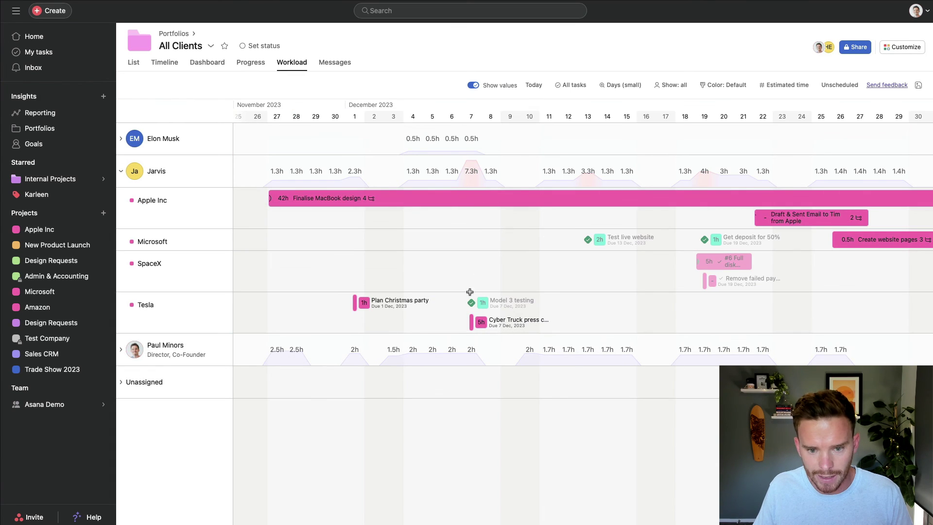
pyautogui.moveTo(472, 322); pyautogui.dragTo(425, 324)
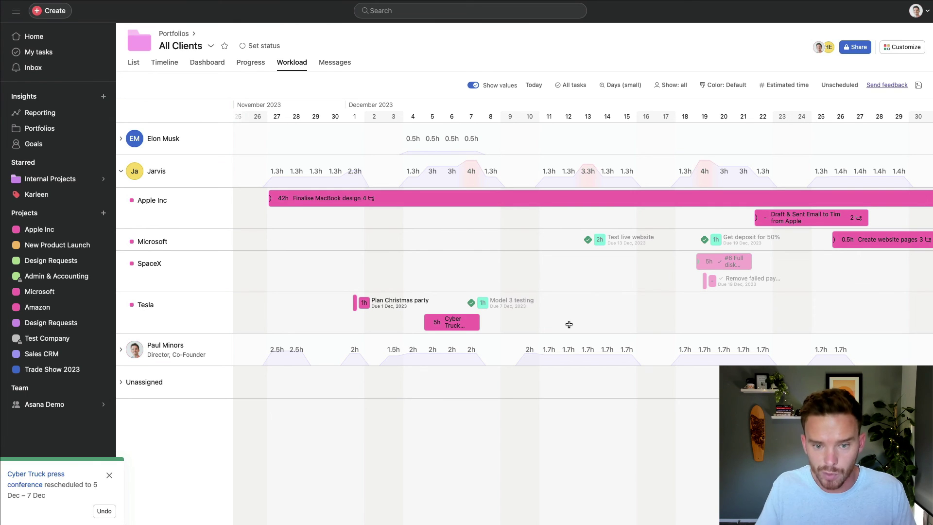
pyautogui.click(204, 163)
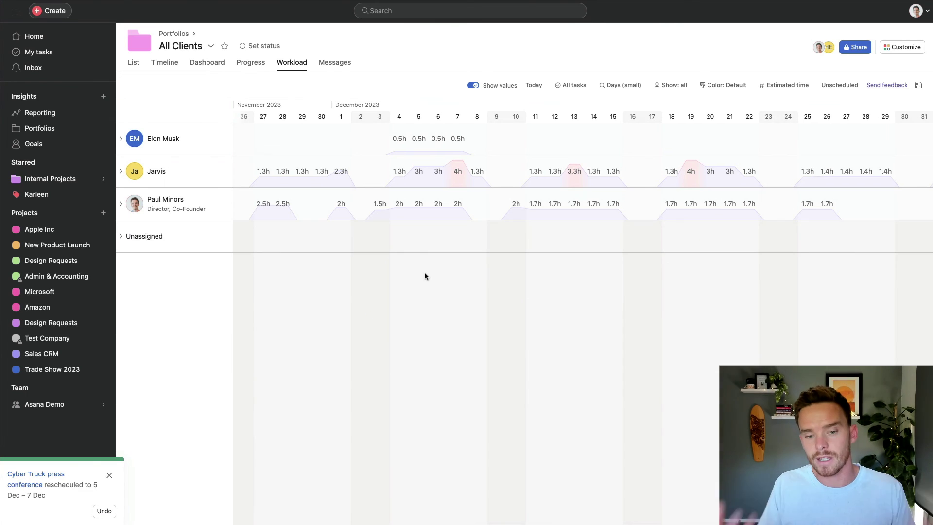